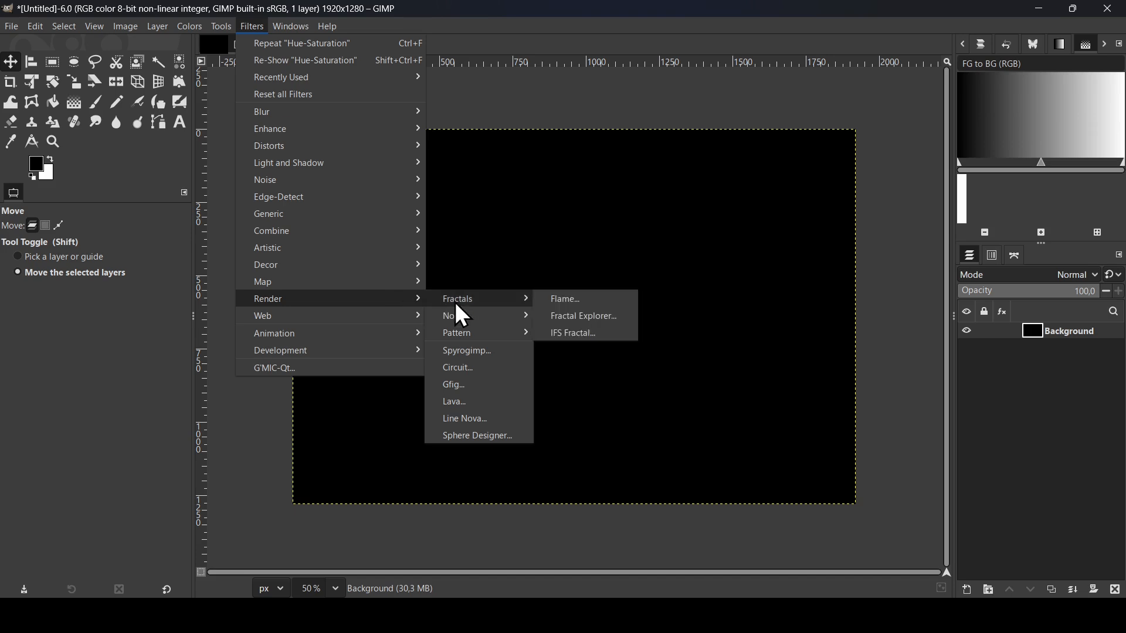
Step: Start a Solid Noise render on the Background layer and set its detail to 9
{"action": "mouse_move", "coordinate": [469, 319]}
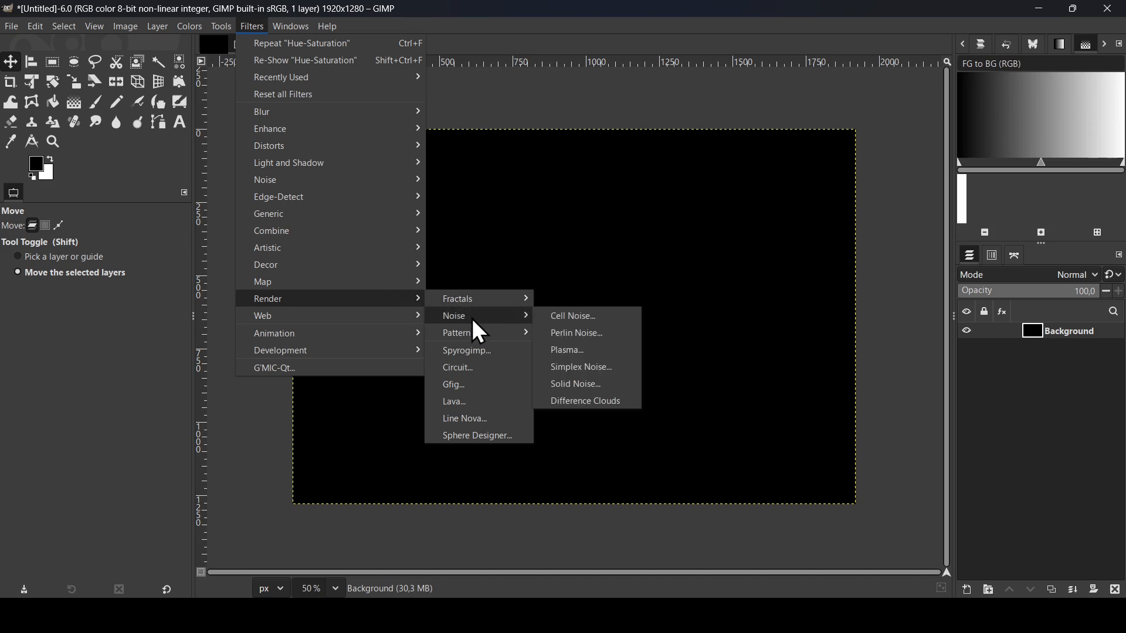
{"action": "left_click", "coordinate": [597, 385]}
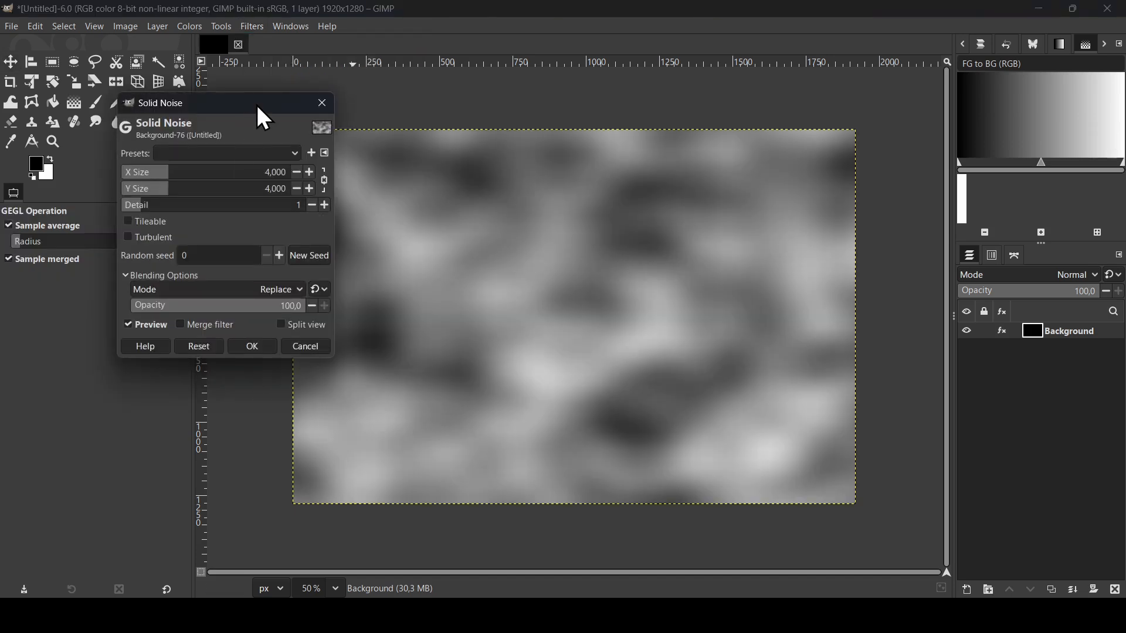
{"action": "left_click_drag", "start_coordinate": [262, 110], "coordinate": [202, 105]}
{"action": "left_click", "coordinate": [129, 202]}
{"action": "left_click_drag", "start_coordinate": [132, 214], "coordinate": [166, 218]}
{"action": "left_click", "coordinate": [263, 173]}
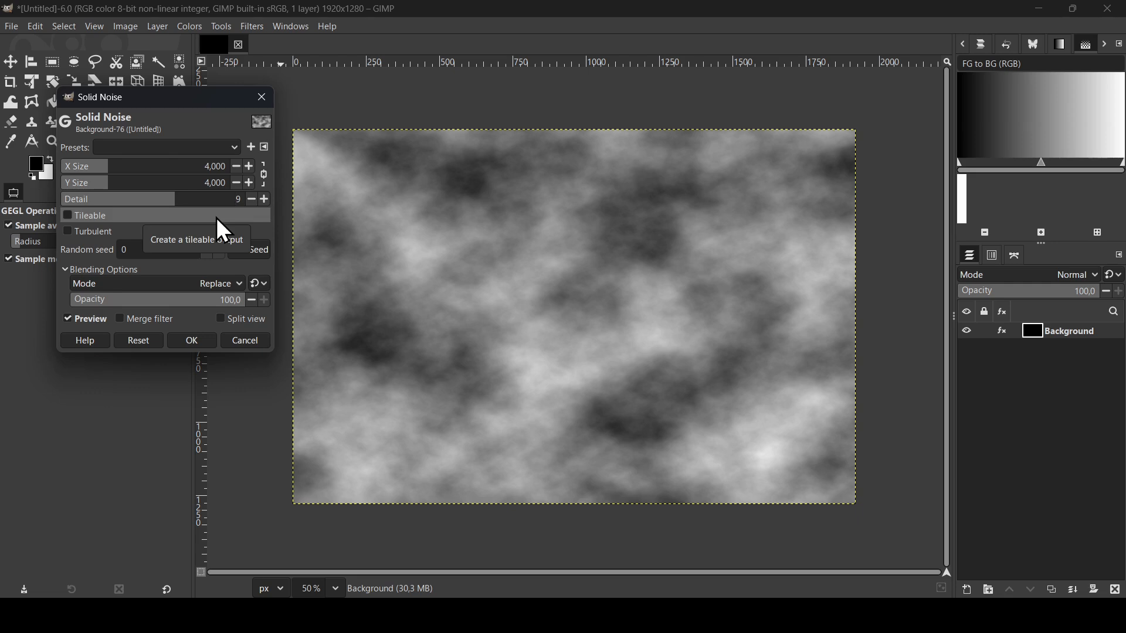
Step: Generate new random seeds for the Solid Noise pattern and apply the filter
{"action": "left_click", "coordinate": [263, 259]}
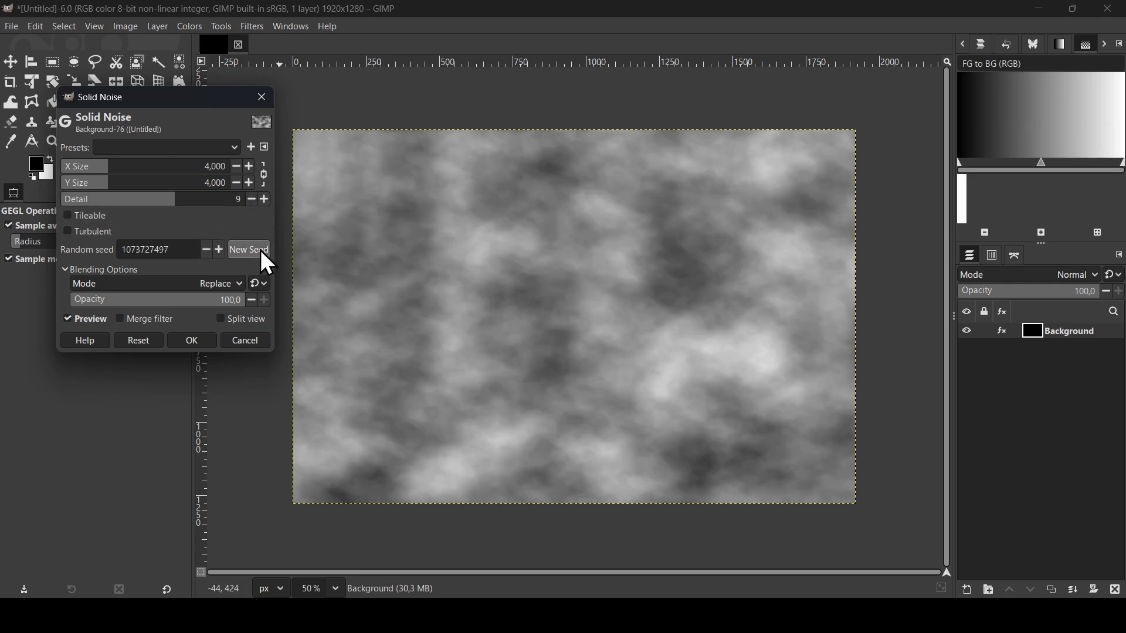
{"action": "left_click", "coordinate": [263, 257]}
{"action": "left_click", "coordinate": [263, 257]}
{"action": "left_click", "coordinate": [263, 257]}
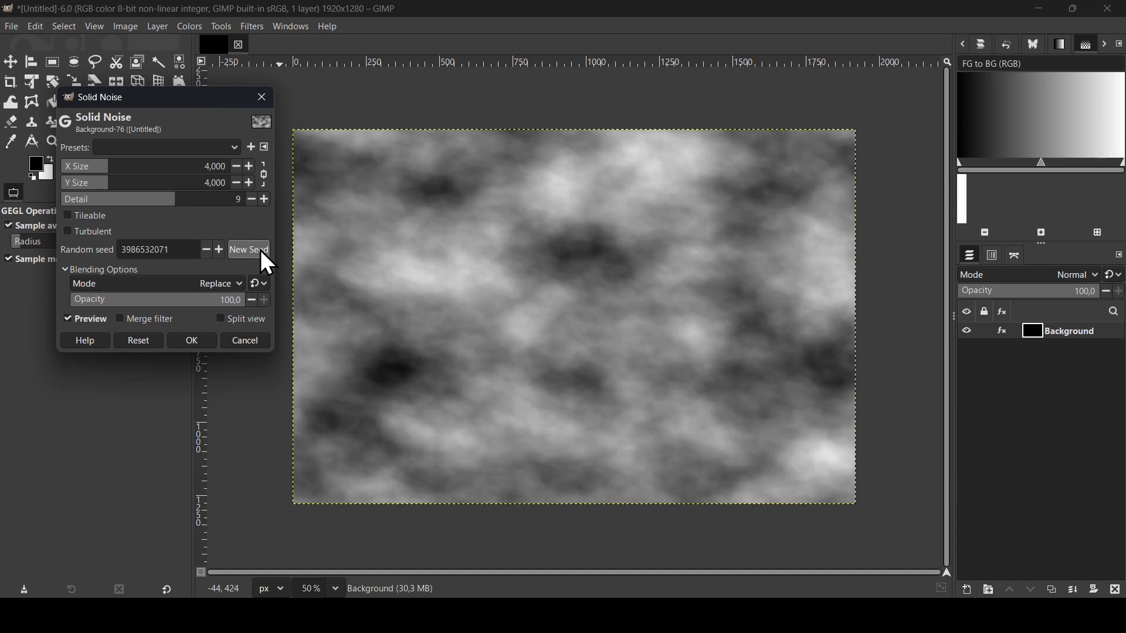
{"action": "left_click", "coordinate": [193, 342]}
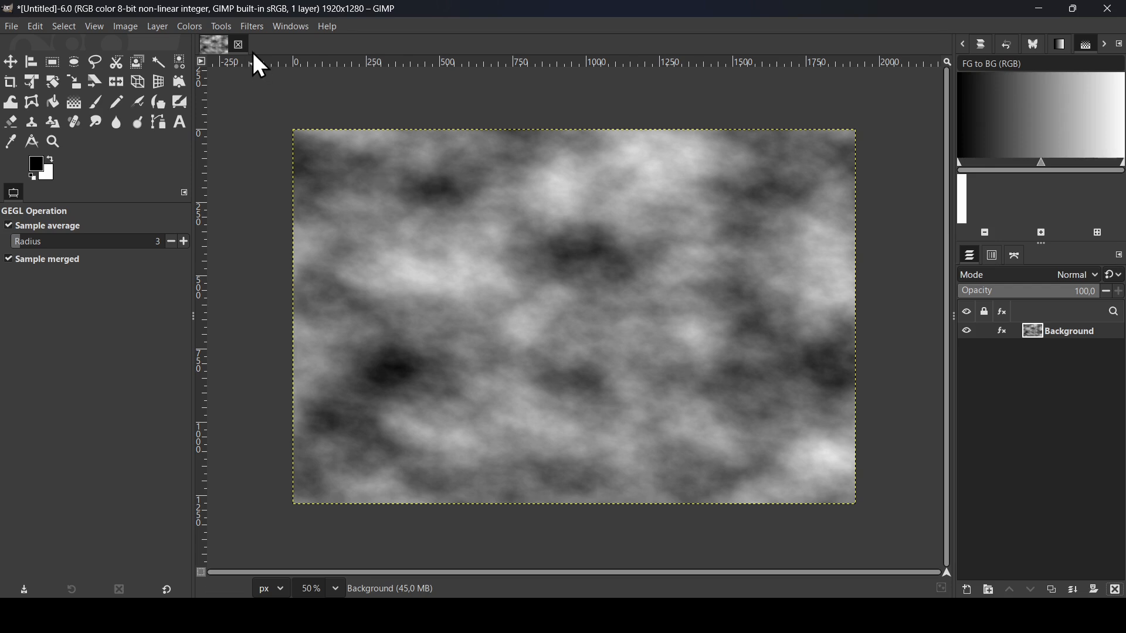
Step: Apply a Zoom Motion Blur to the Background layer with a blurring factor of -0.107
{"action": "left_click", "coordinate": [251, 33]}
{"action": "mouse_move", "coordinate": [280, 109]}
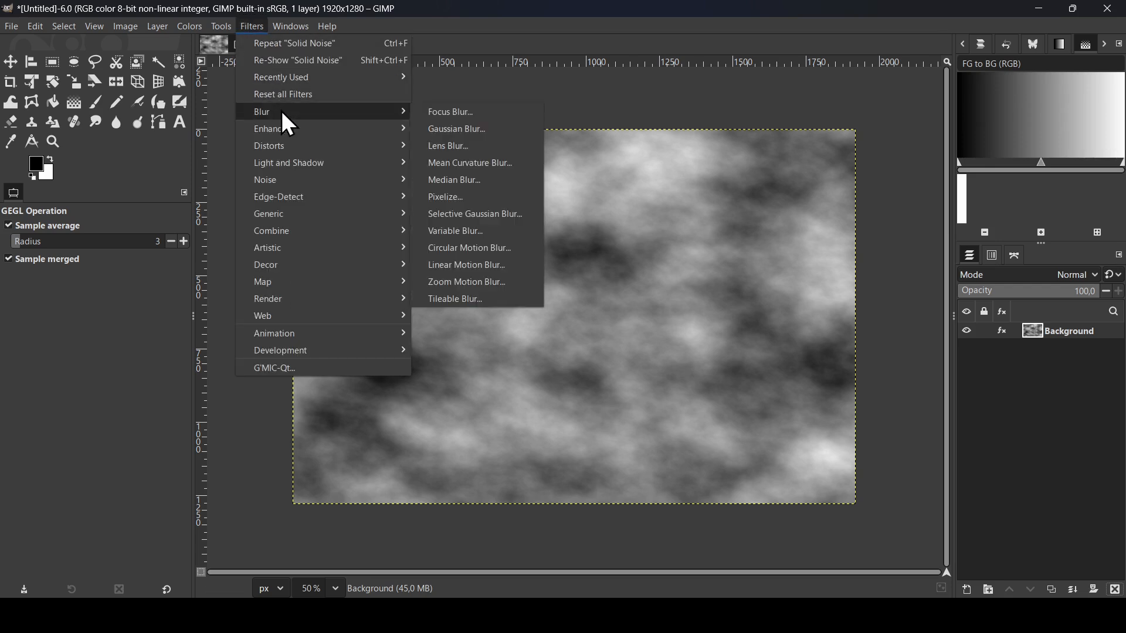
{"action": "left_click", "coordinate": [482, 281]}
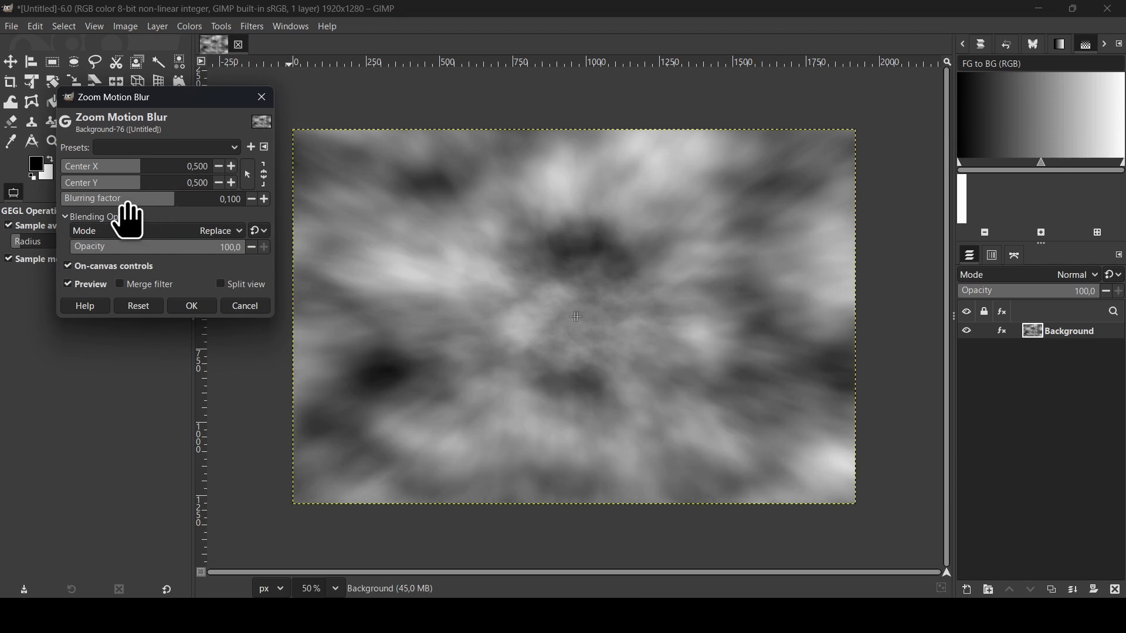
{"action": "mouse_move", "coordinate": [121, 205]}
{"action": "left_mouse_down"}
{"action": "mouse_move", "coordinate": [91, 206]}
{"action": "mouse_move", "coordinate": [107, 206]}
{"action": "left_mouse_up"}
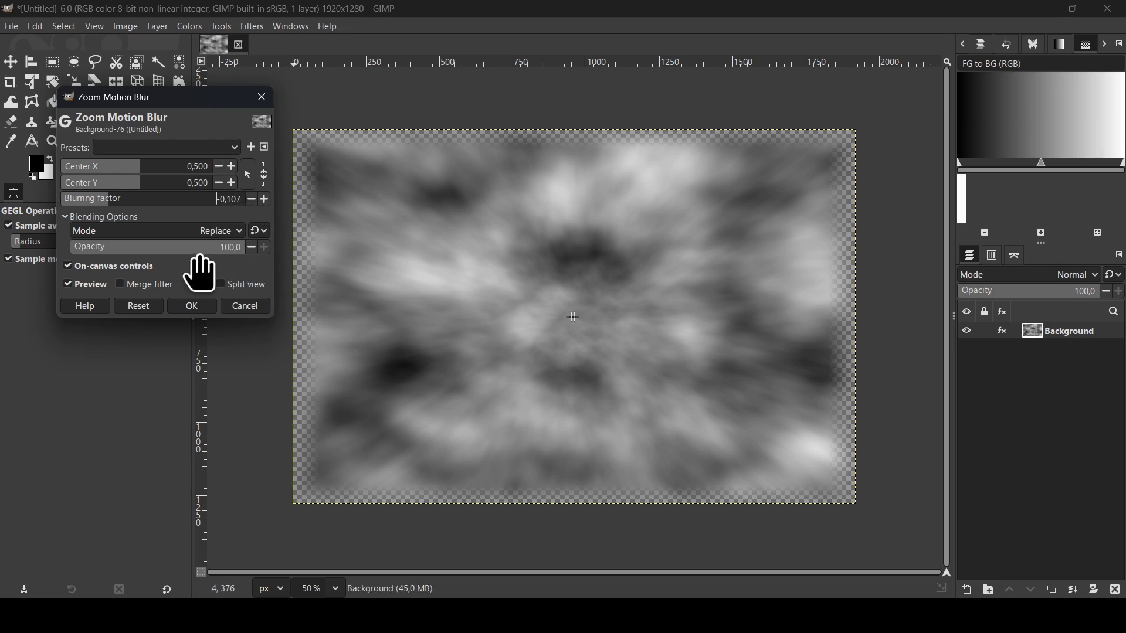
{"action": "left_click", "coordinate": [204, 301]}
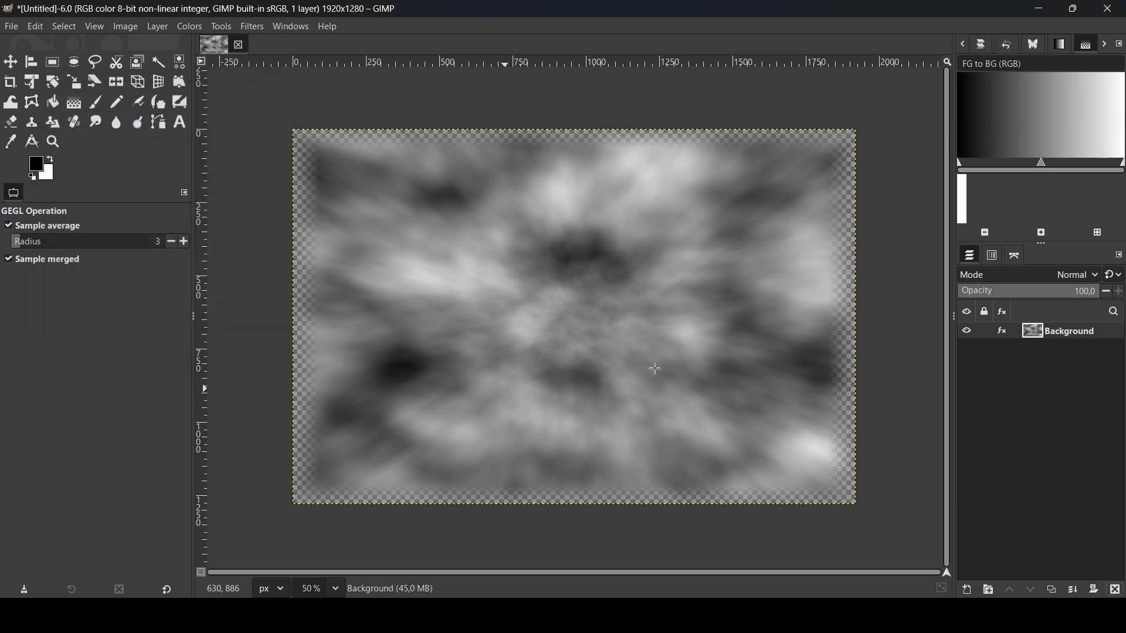
Step: Duplicate the Background layer and apply Whirl and Pinch to the copy with a whirl of about 320 degrees
{"action": "left_click", "coordinate": [1052, 592]}
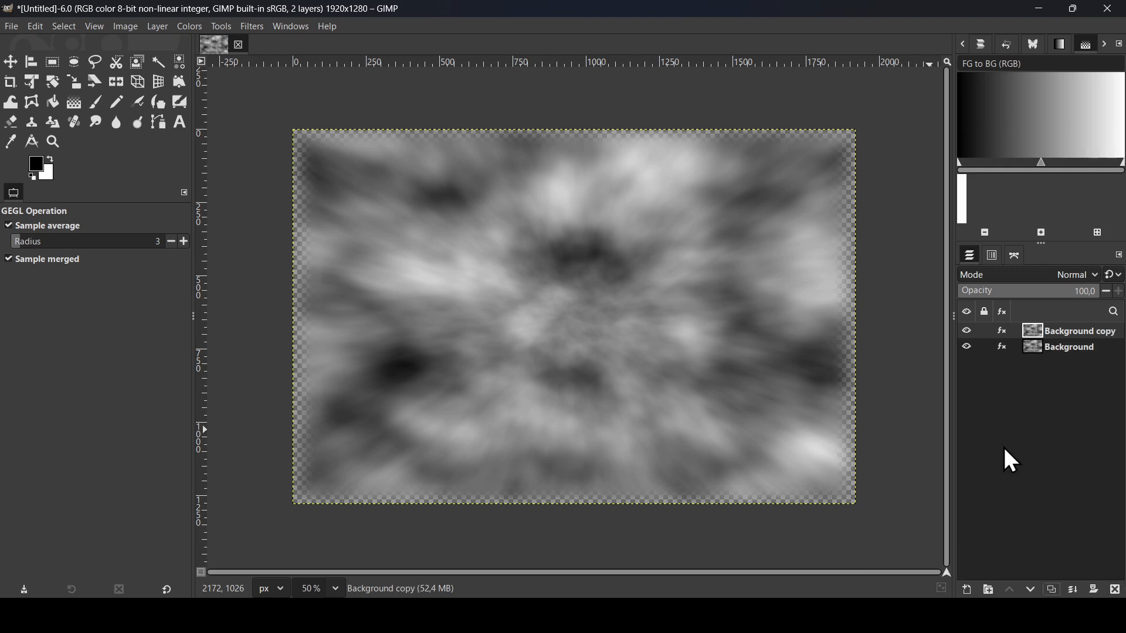
{"action": "left_click", "coordinate": [256, 28]}
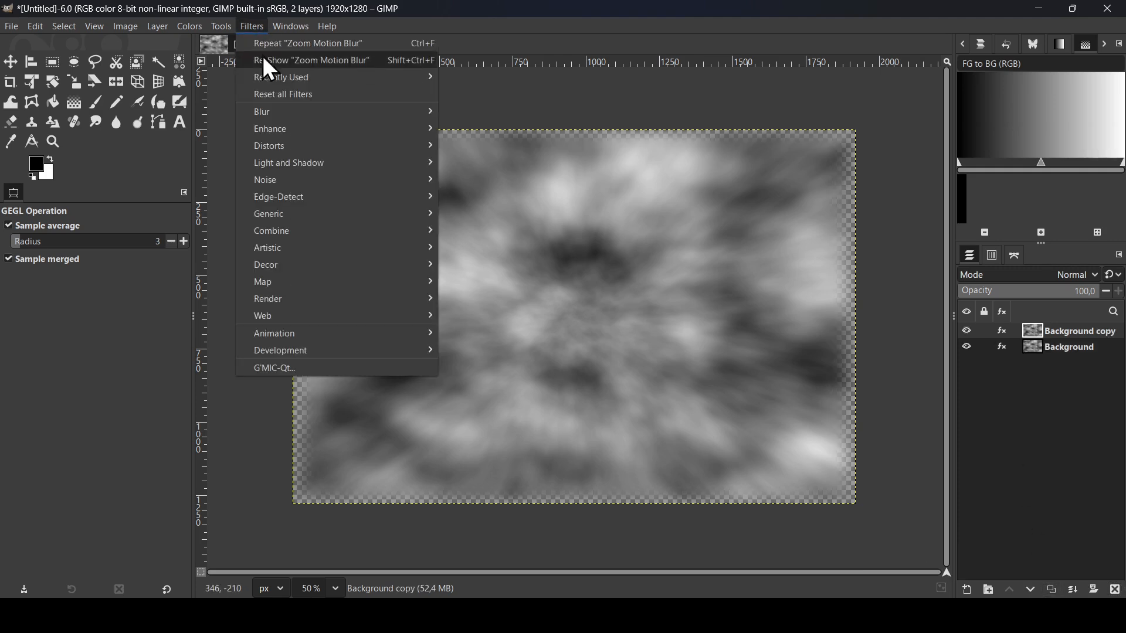
{"action": "mouse_move", "coordinate": [325, 147]}
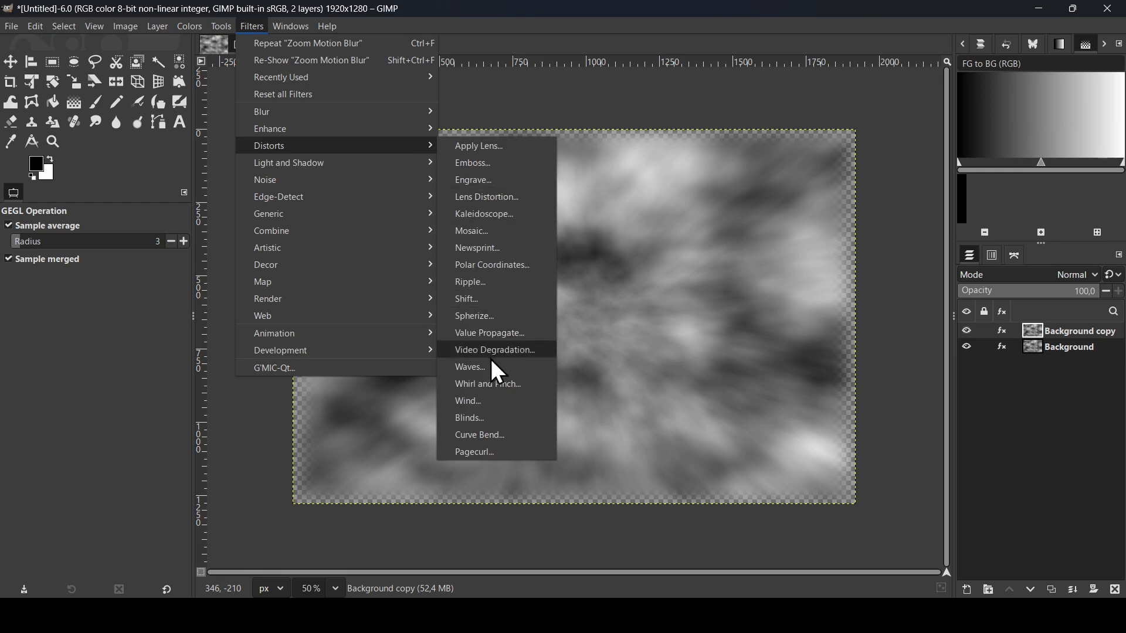
{"action": "left_click", "coordinate": [486, 386]}
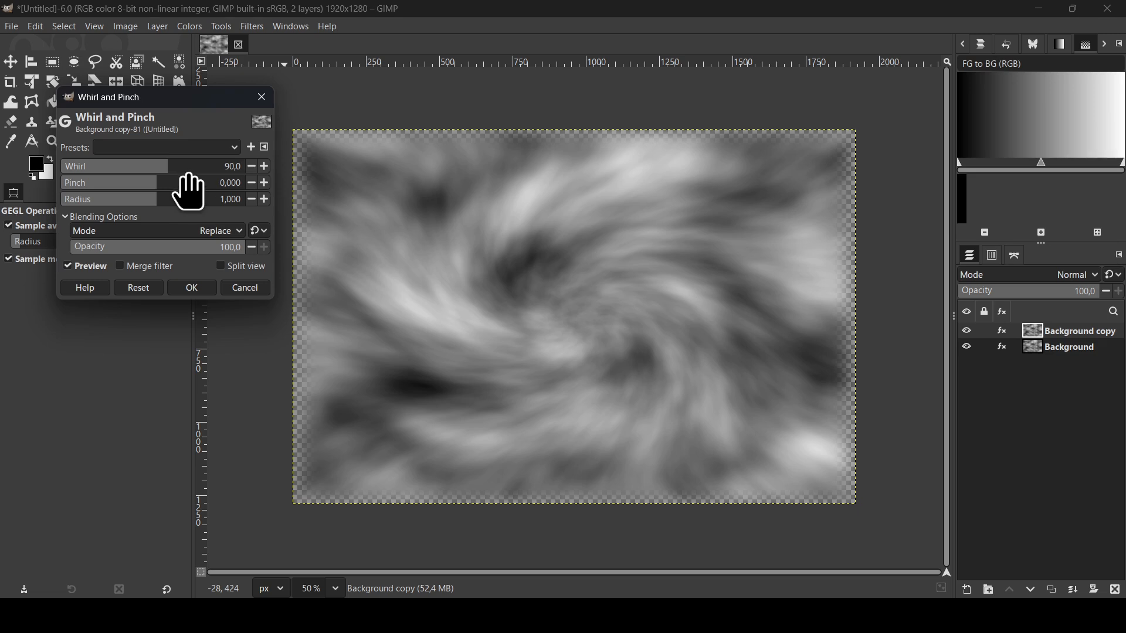
{"action": "left_click_drag", "start_coordinate": [188, 177], "coordinate": [195, 175]}
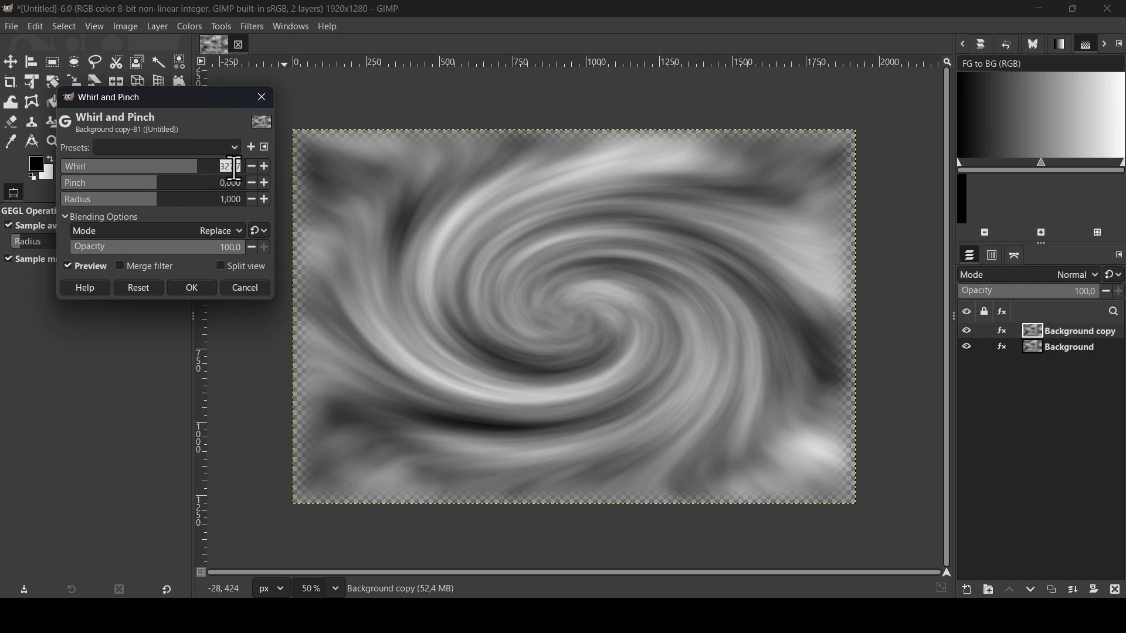
{"action": "left_click", "coordinate": [188, 287]}
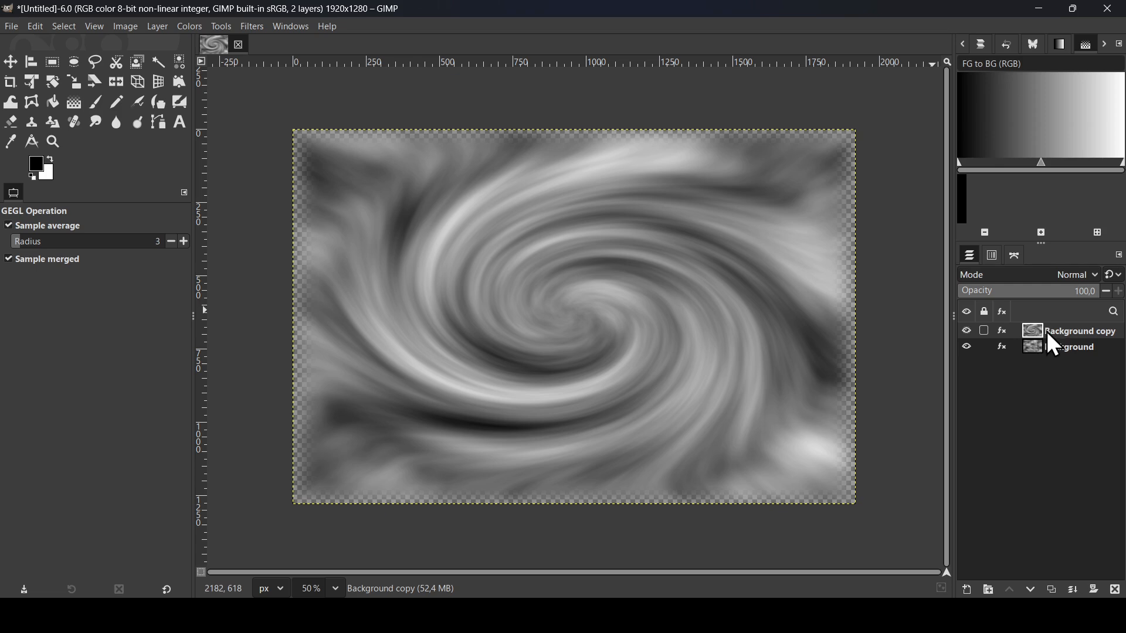
Step: Set the blend mode of the Background copy layer to Lighten only
{"action": "left_click", "coordinate": [1044, 274]}
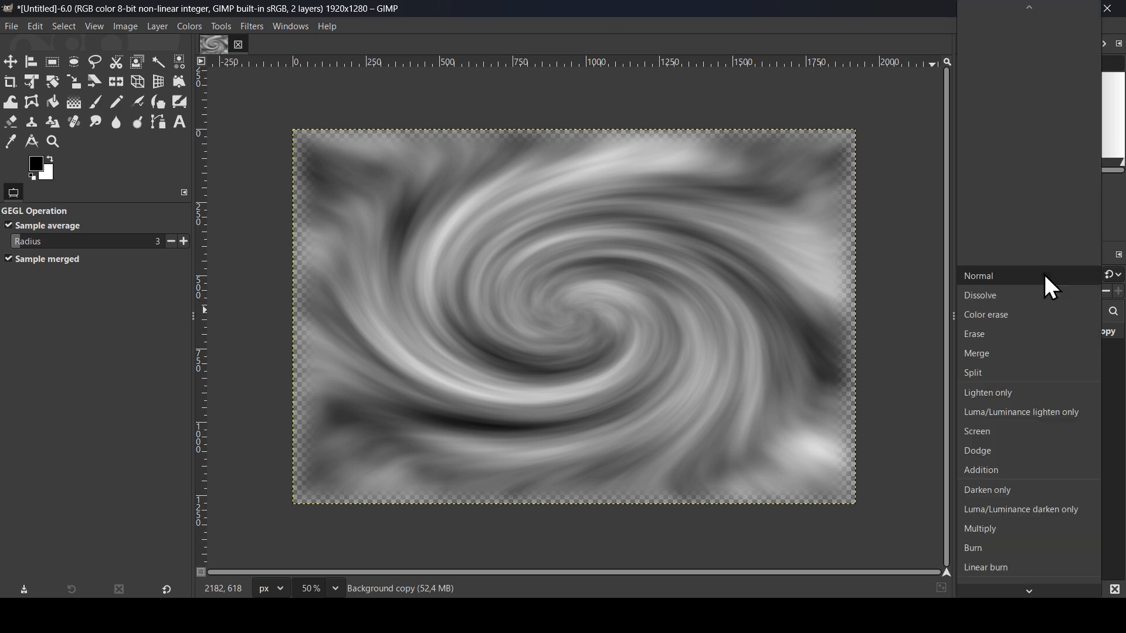
{"action": "left_click", "coordinate": [1048, 394]}
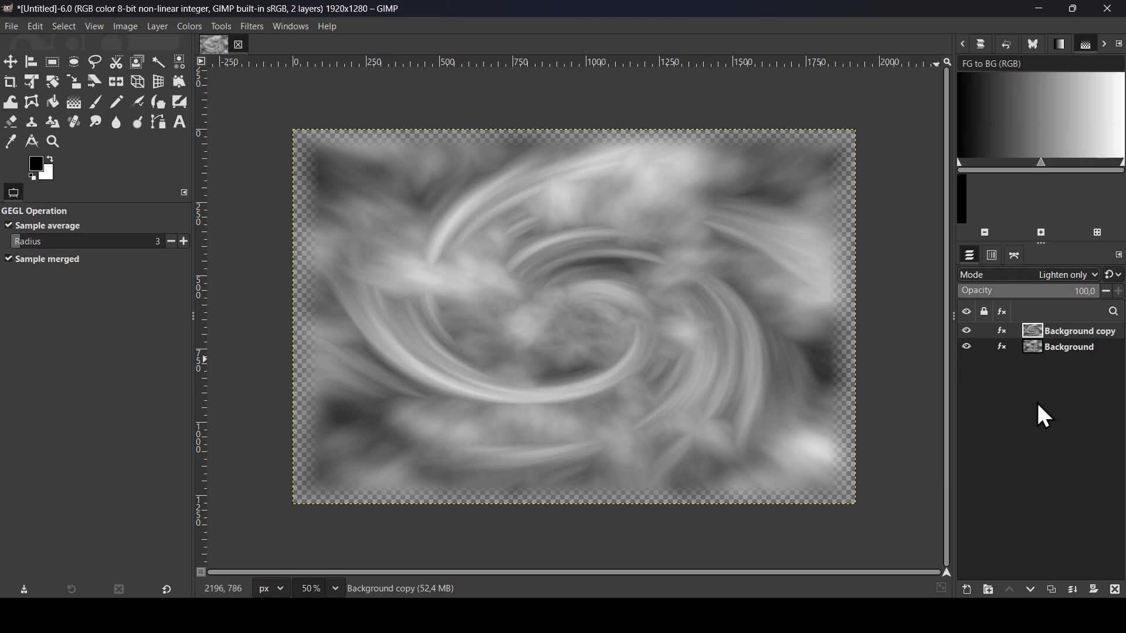
Step: Apply Whirl and Pinch to the Background layer with whirl -318.1, pinch 0.030 and radius 1.037
{"action": "left_click", "coordinate": [1032, 349]}
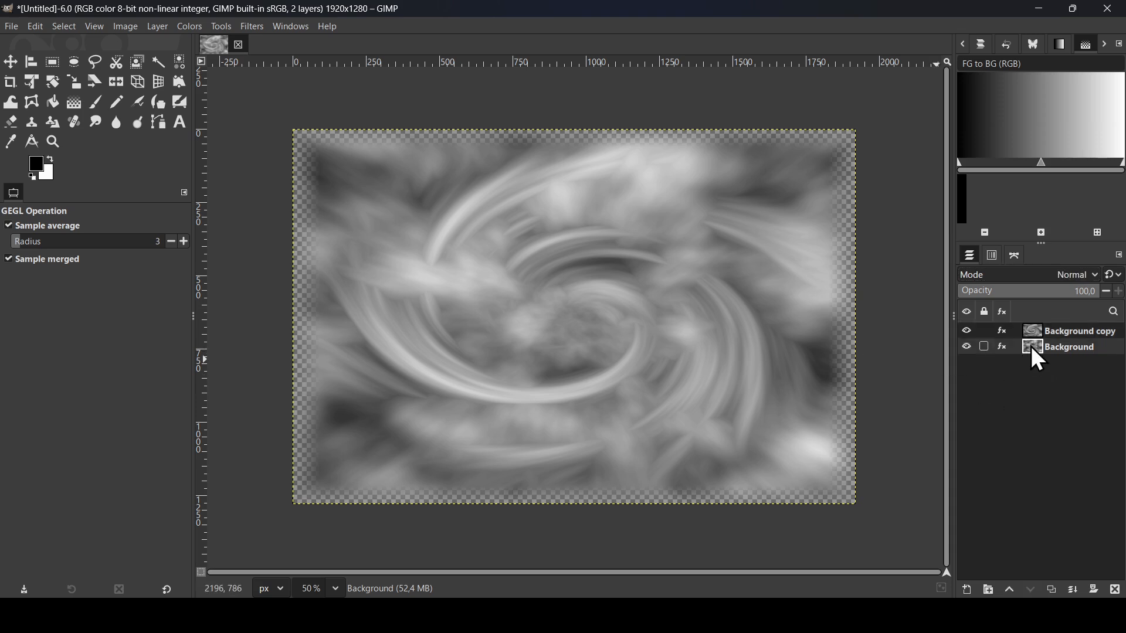
{"action": "left_click", "coordinate": [255, 29]}
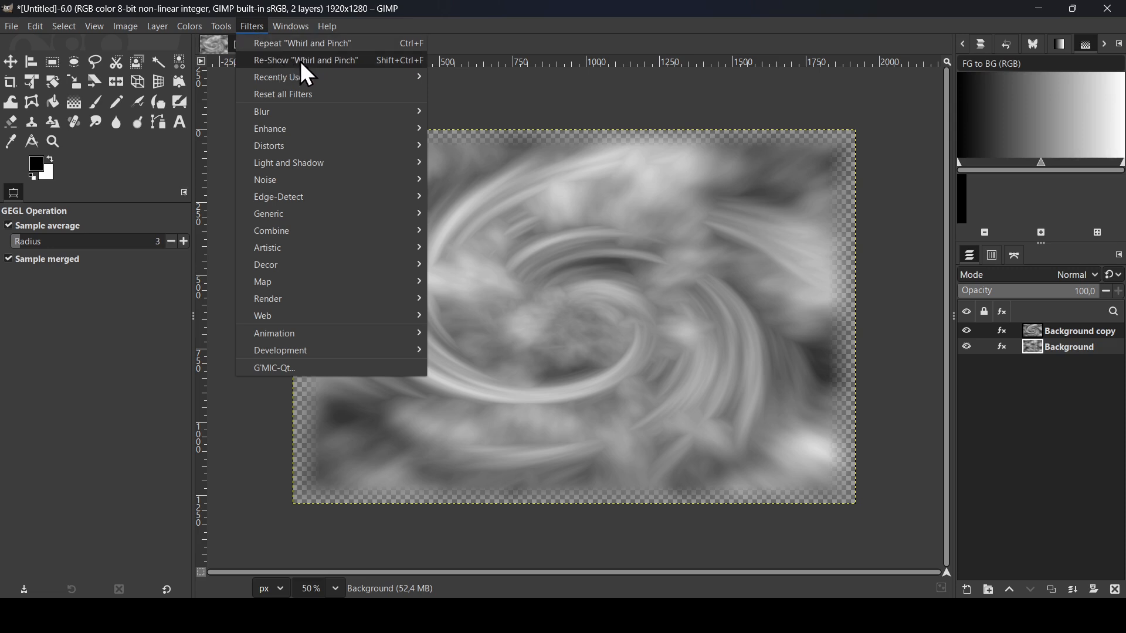
{"action": "left_click", "coordinate": [336, 62]}
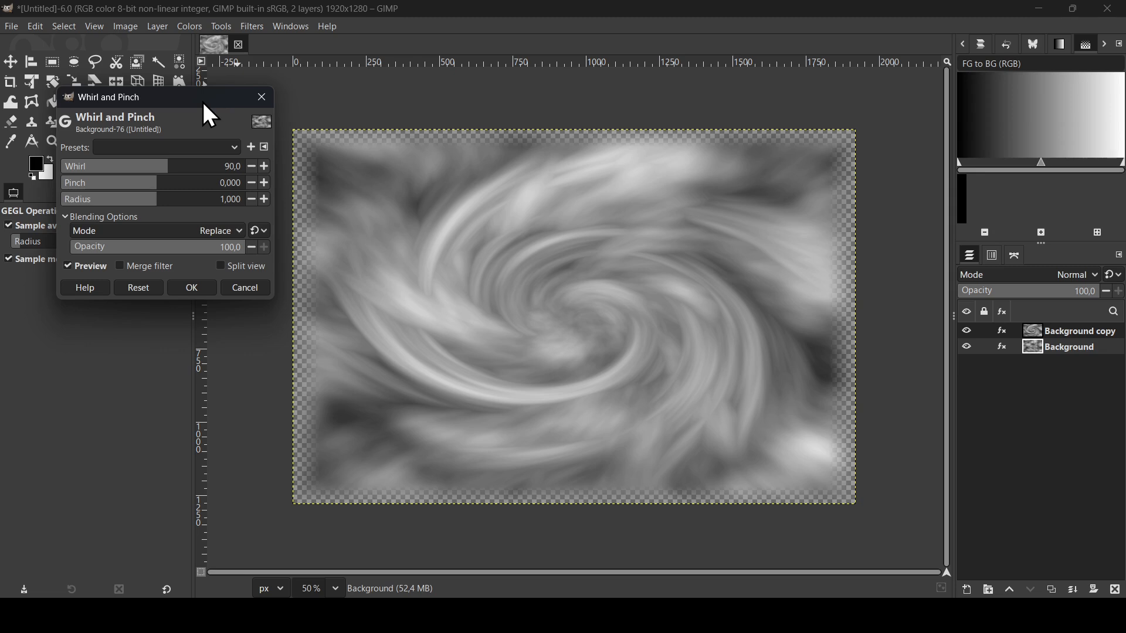
{"action": "left_click", "coordinate": [131, 174]}
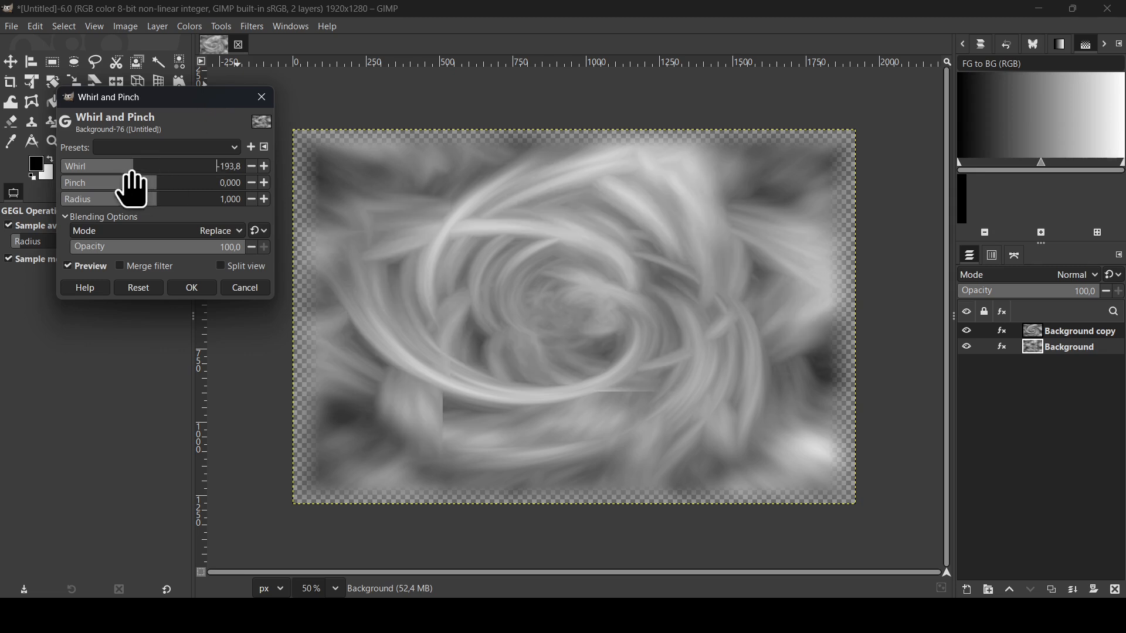
{"action": "left_click_drag", "start_coordinate": [131, 175], "coordinate": [124, 175]}
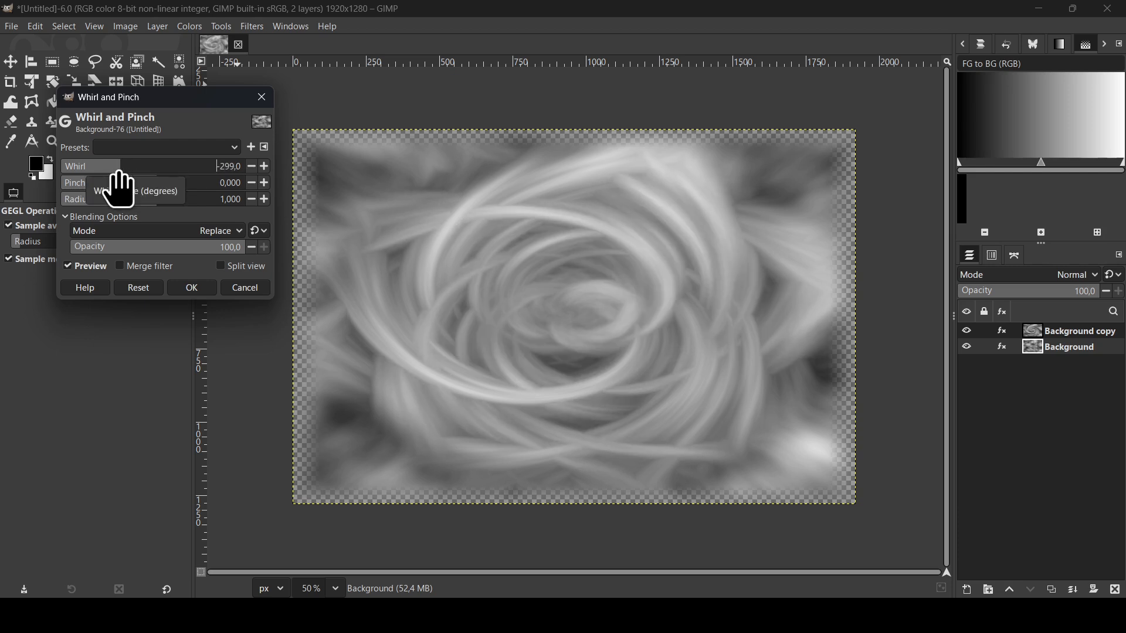
{"action": "left_click_drag", "start_coordinate": [123, 175], "coordinate": [133, 175]}
{"action": "left_click", "coordinate": [132, 175]}
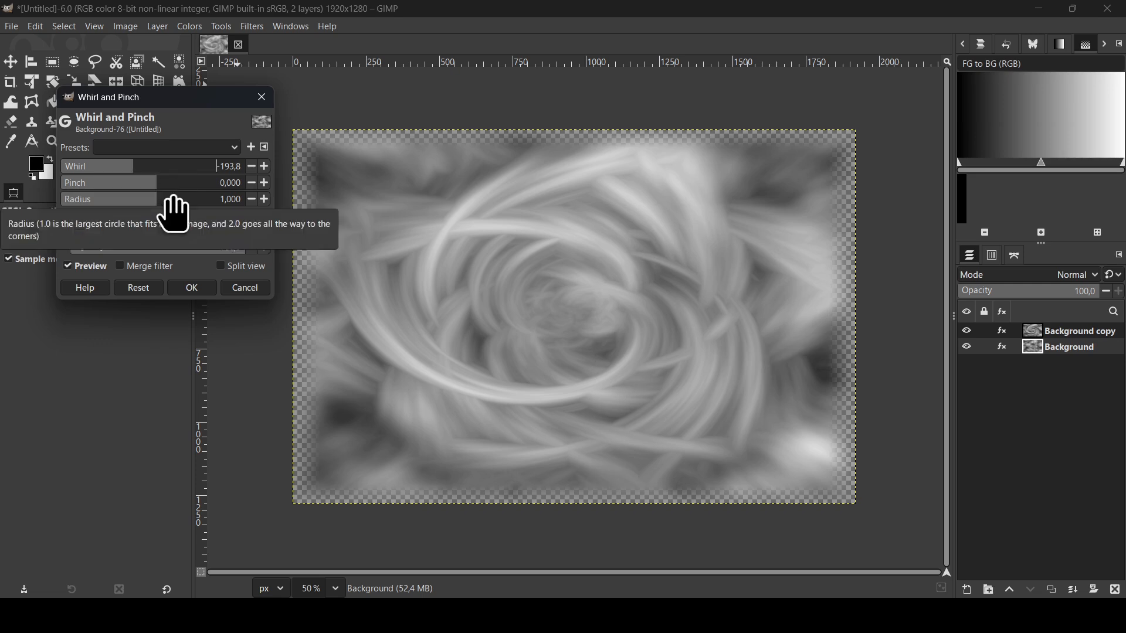
{"action": "left_click", "coordinate": [194, 193]}
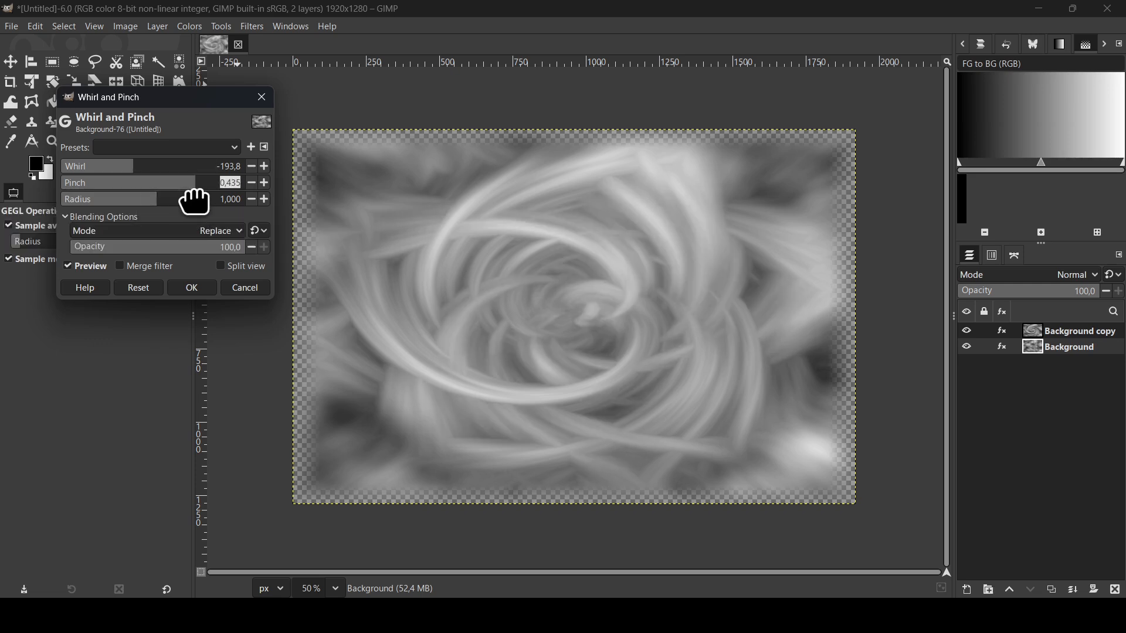
{"action": "left_click", "coordinate": [202, 206]}
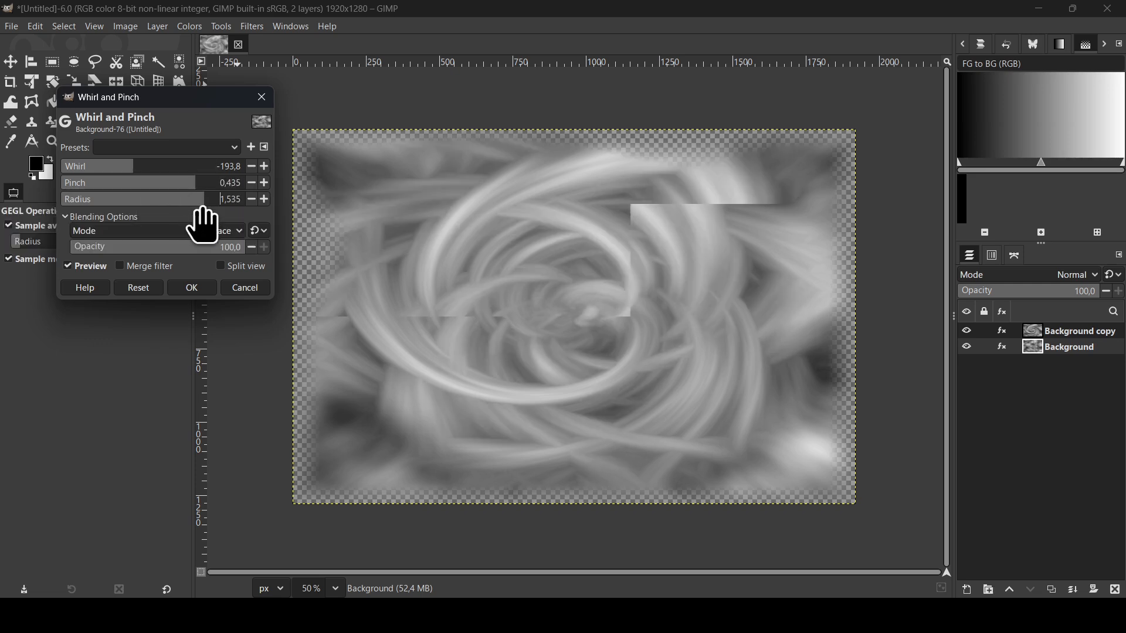
{"action": "left_click_drag", "start_coordinate": [203, 210], "coordinate": [156, 209]}
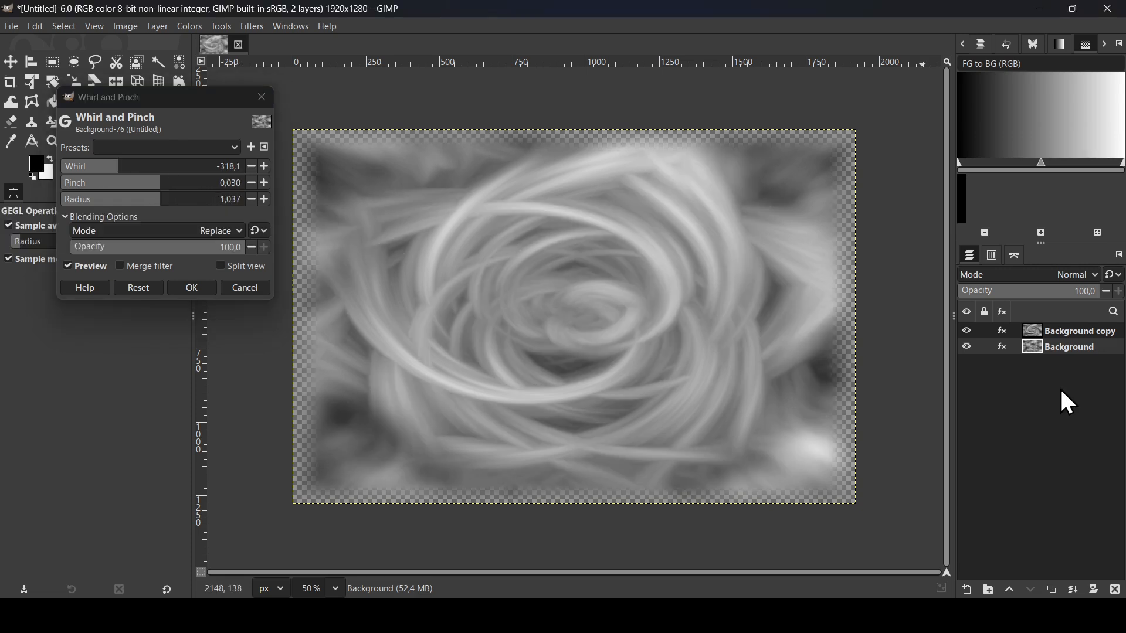
{"action": "left_click", "coordinate": [192, 288]}
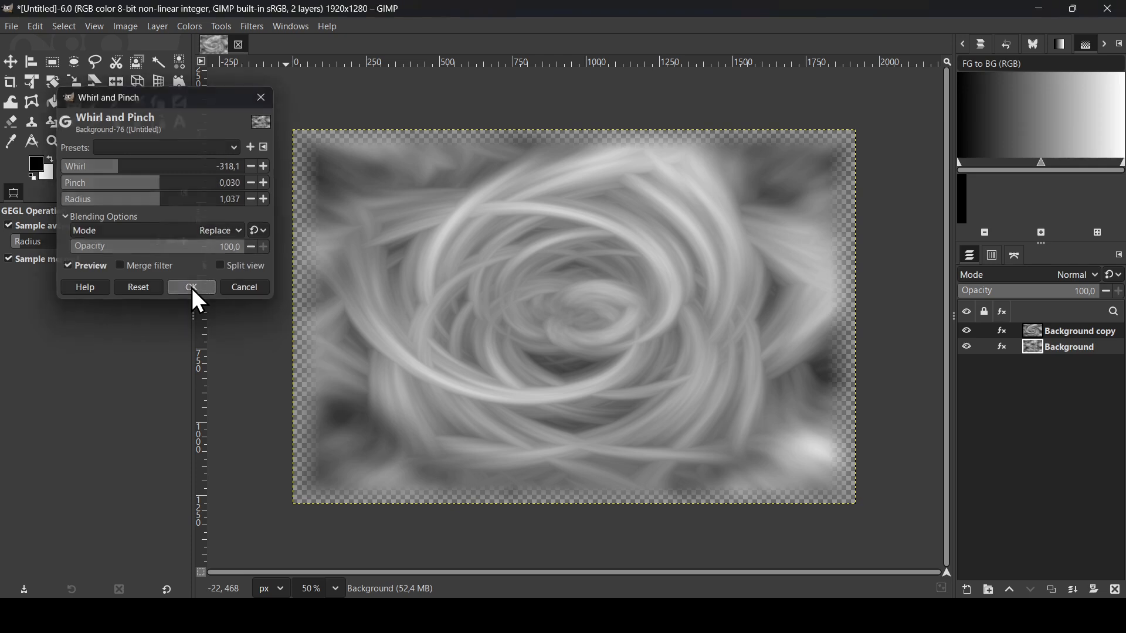
Step: Merge the Background copy layer down into Background and add a new transparent 1920 x 1280 px layer above it
{"action": "left_click", "coordinate": [1057, 330]}
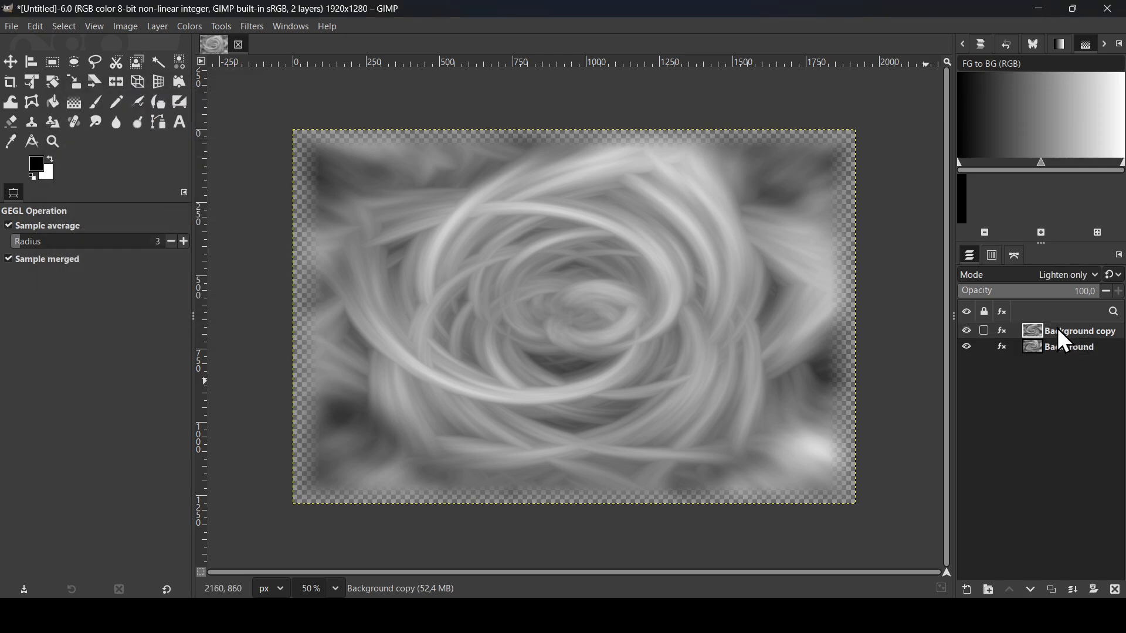
{"action": "left_click", "coordinate": [1077, 592]}
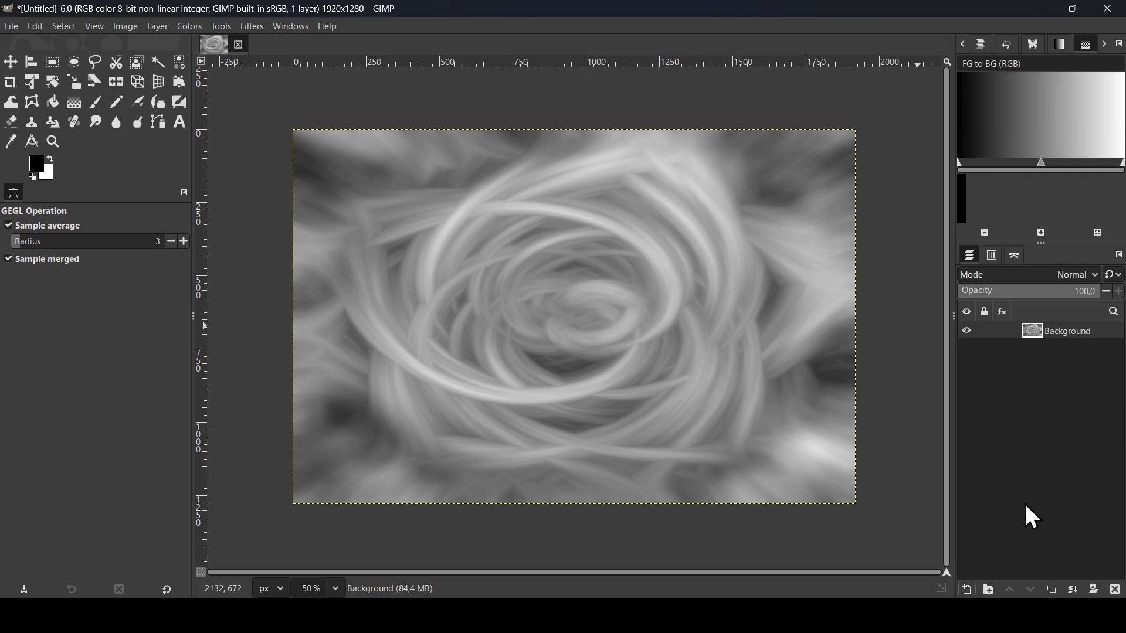
{"action": "left_click", "coordinate": [969, 591]}
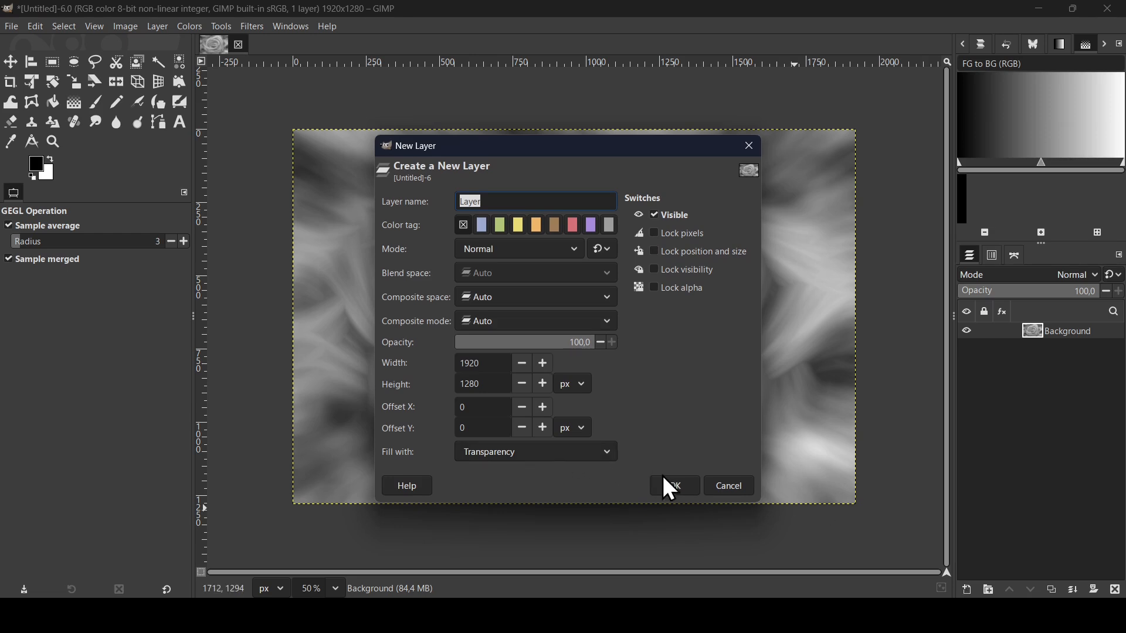
{"action": "left_click", "coordinate": [675, 486]}
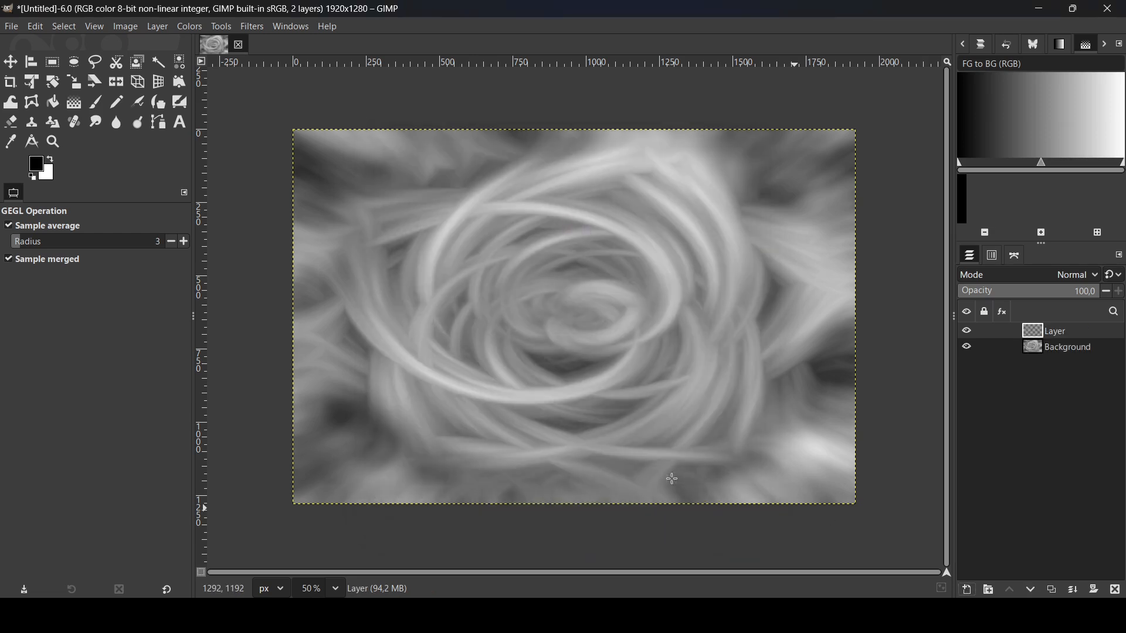
Step: Draw a linear FG to BG gradient across the full width of the new layer, from black at the right edge to white at the left
{"action": "left_click", "coordinate": [75, 101]}
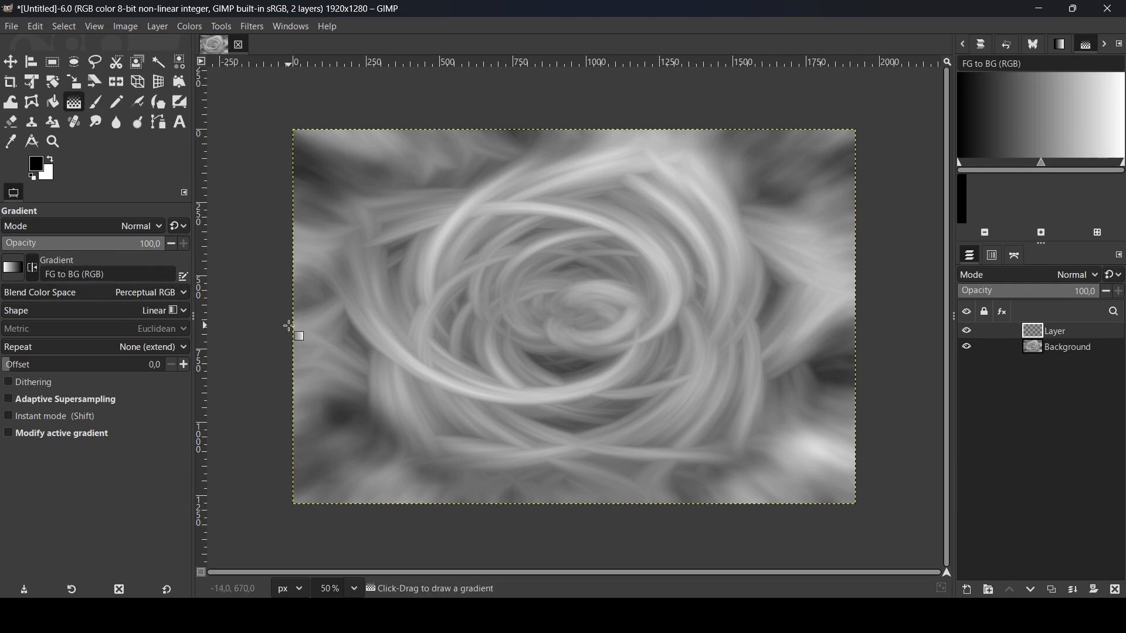
{"action": "left_click_drag", "start_coordinate": [288, 326], "coordinate": [860, 321]}
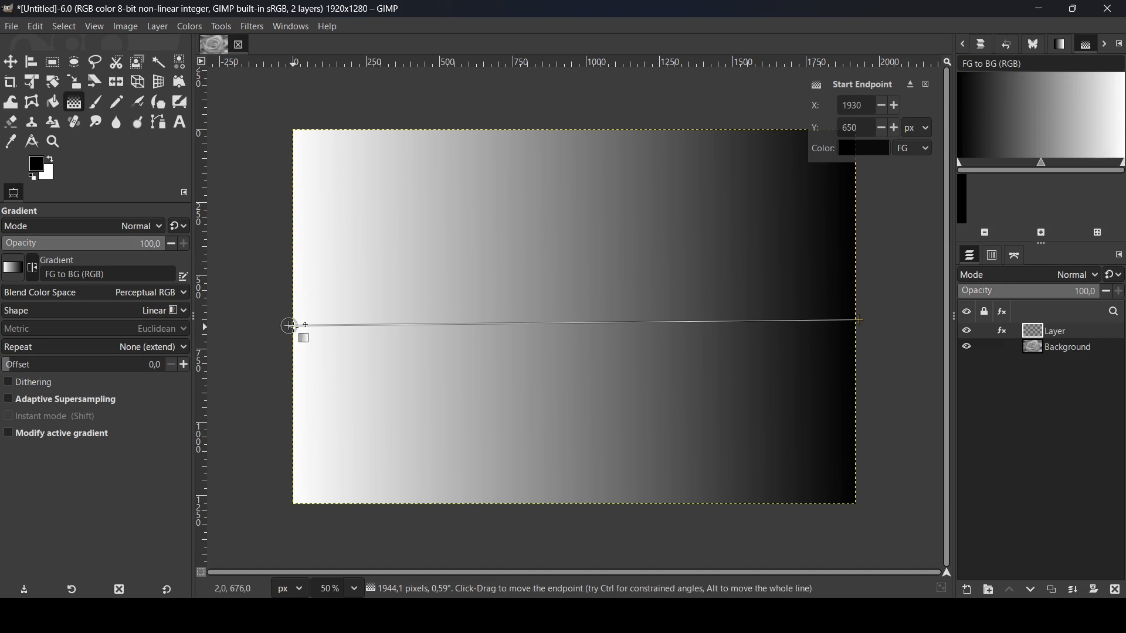
{"action": "left_click", "coordinate": [291, 327]}
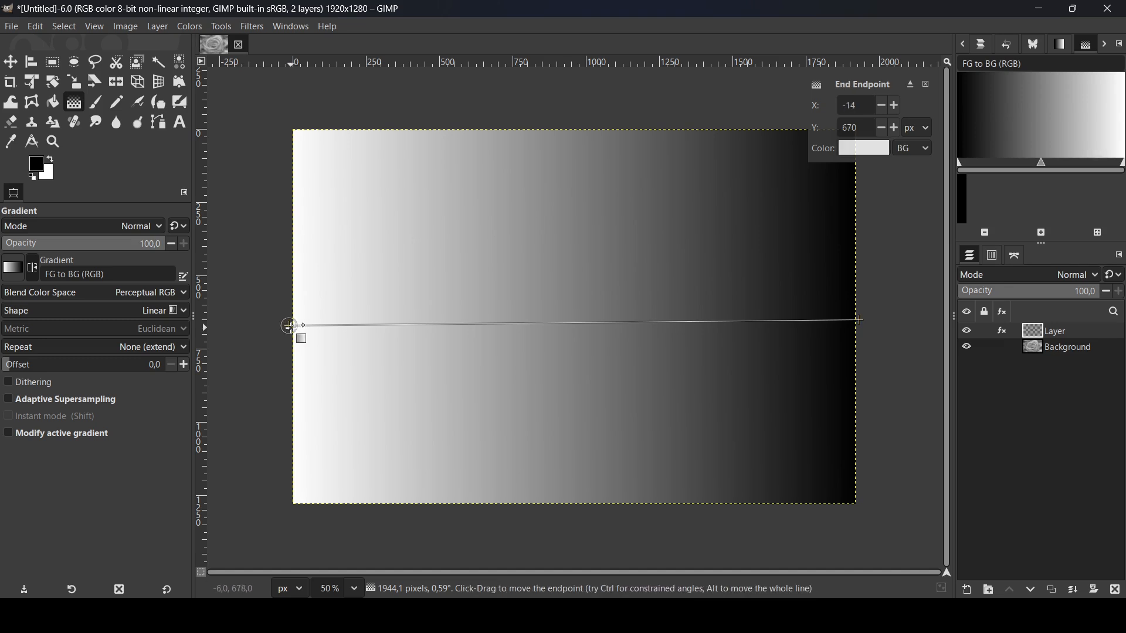
Step: Change the gradient's end endpoint color from the BG color to the fixed coral red ff6363
{"action": "left_click", "coordinate": [879, 150]}
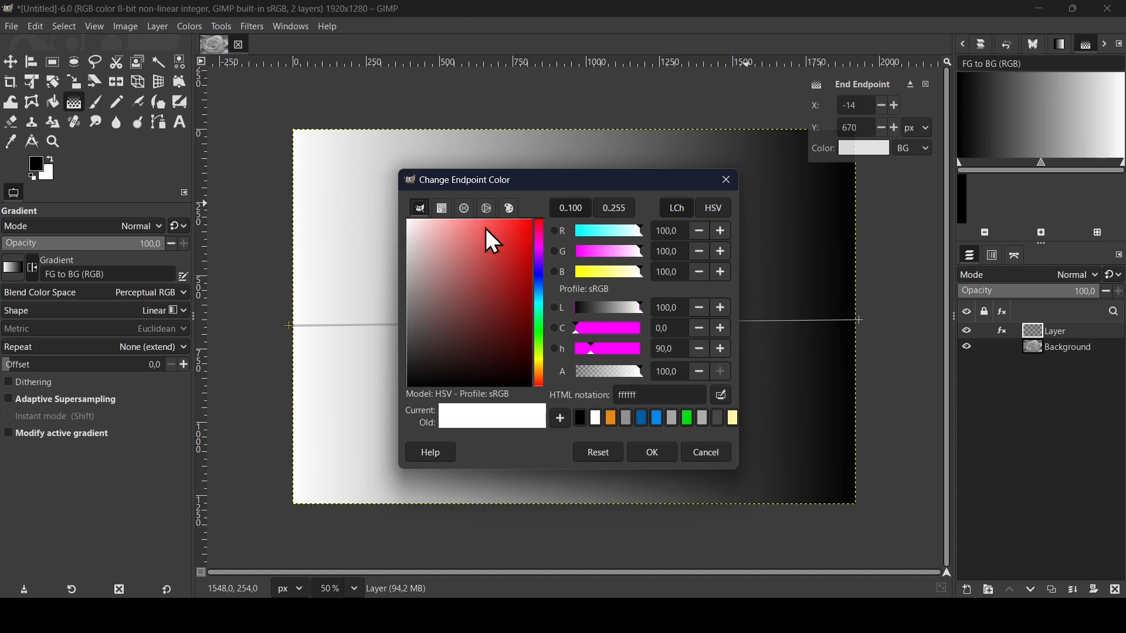
{"action": "left_click_drag", "start_coordinate": [486, 228], "coordinate": [483, 216]}
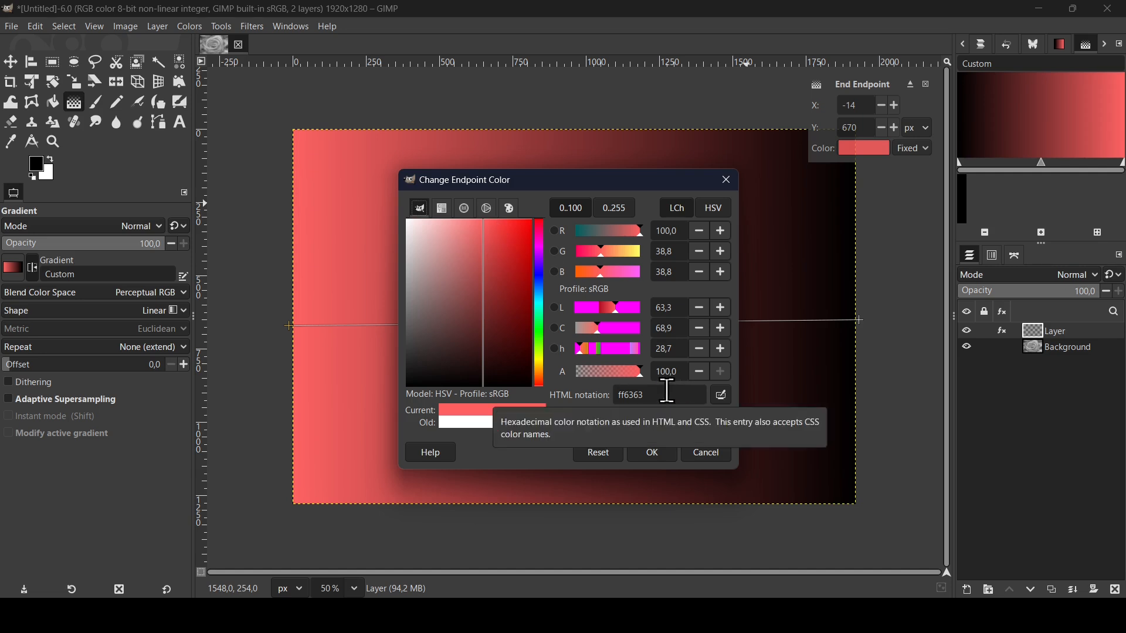
{"action": "left_click", "coordinate": [662, 456]}
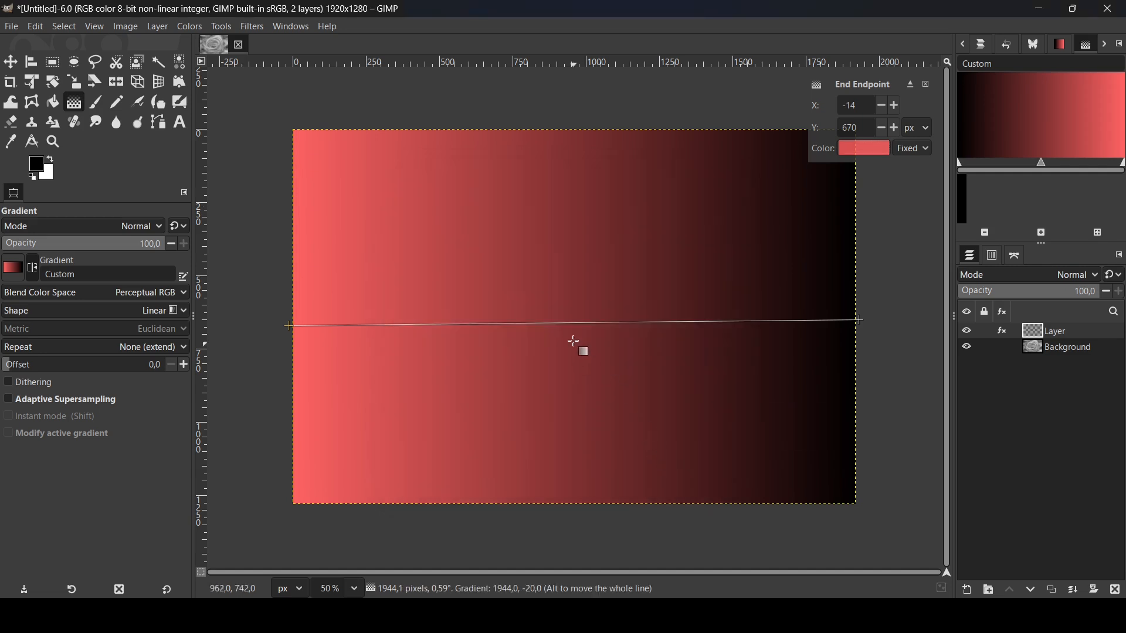
Step: Add a gradient stop near the middle at position 50.83 and set its color to the magenta-purple 890056
{"action": "left_click", "coordinate": [556, 324]}
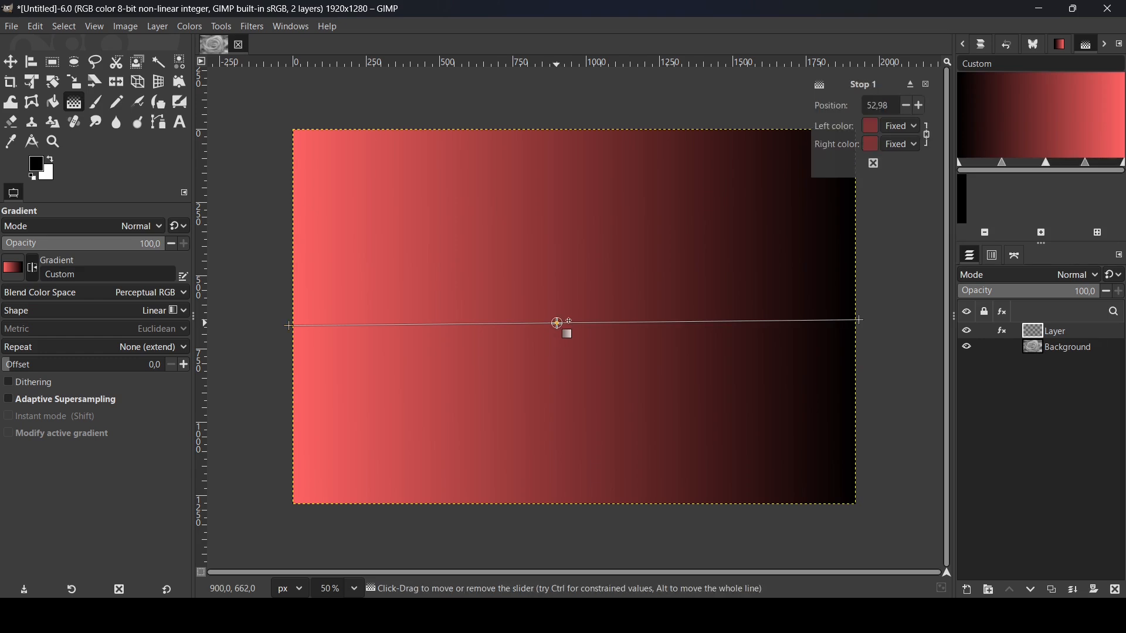
{"action": "left_click_drag", "start_coordinate": [556, 323], "coordinate": [569, 323]}
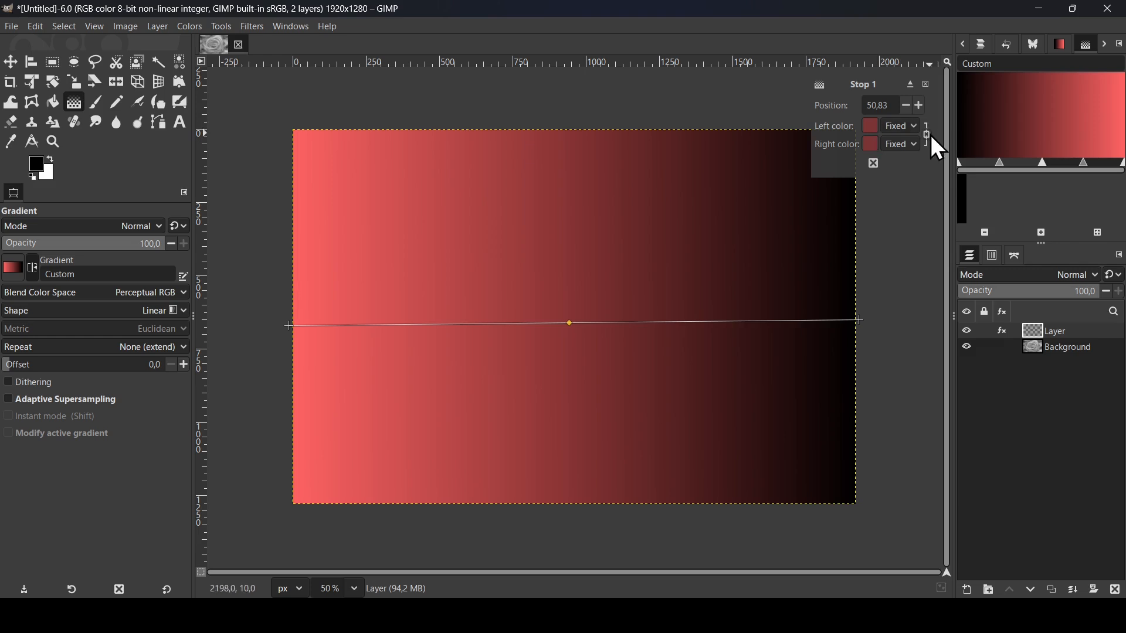
{"action": "left_click", "coordinate": [873, 126]}
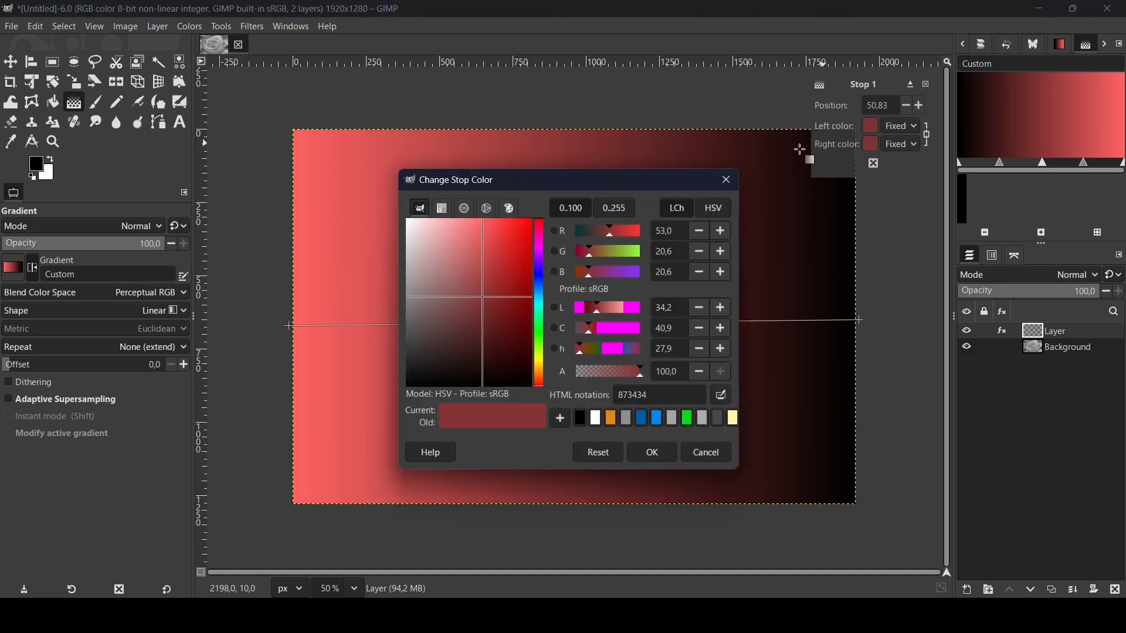
{"action": "left_click_drag", "start_coordinate": [505, 287], "coordinate": [546, 298]}
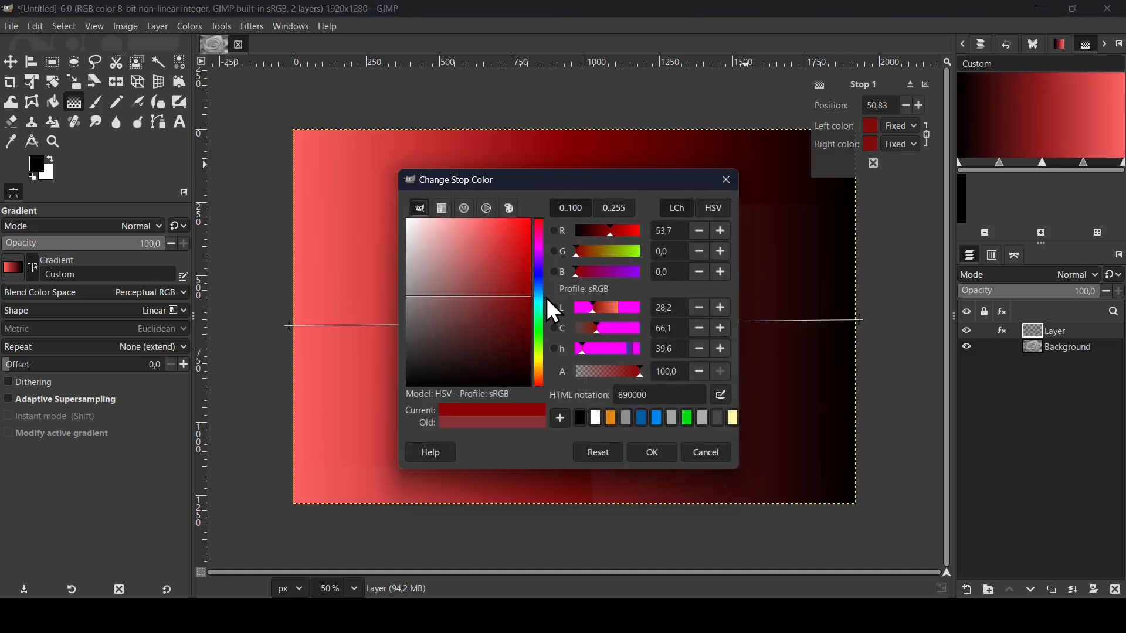
{"action": "left_click_drag", "start_coordinate": [536, 256], "coordinate": [541, 238]}
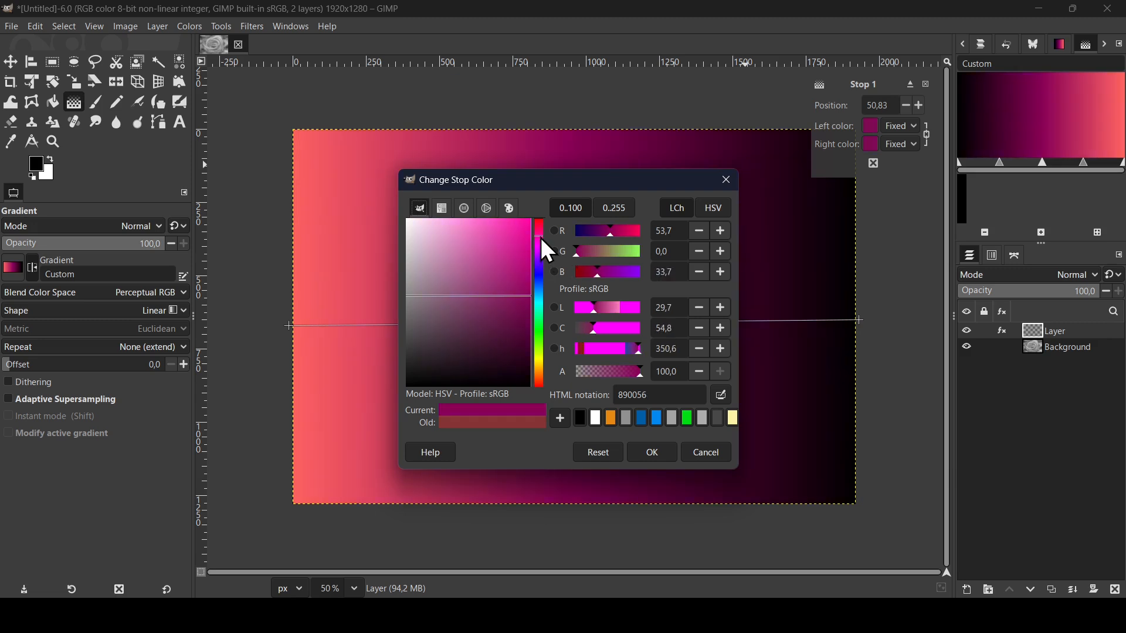
{"action": "left_click", "coordinate": [667, 455]}
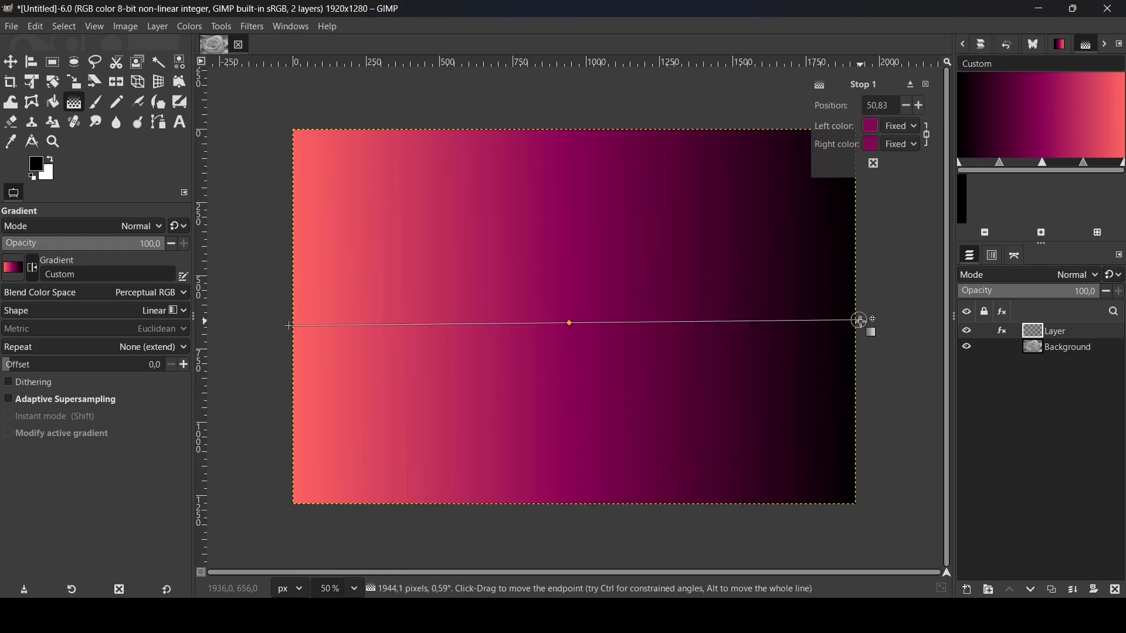
Step: Change the gradient's start endpoint color to the dark purple 32003a and commit the gradient to the layer
{"action": "left_click", "coordinate": [861, 321]}
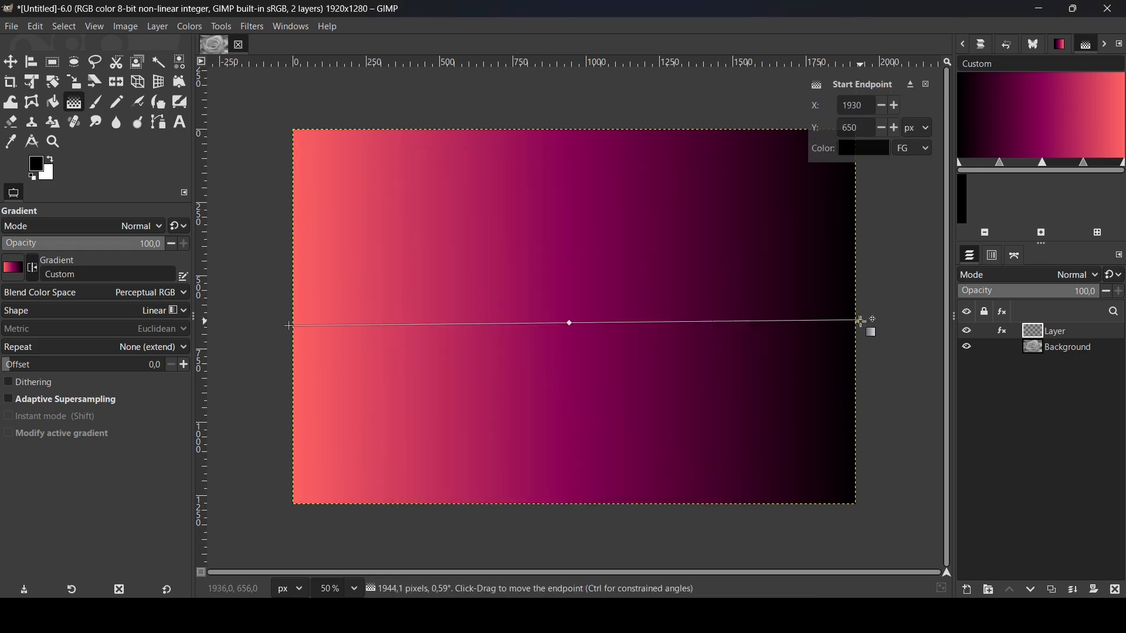
{"action": "left_click", "coordinate": [871, 148]}
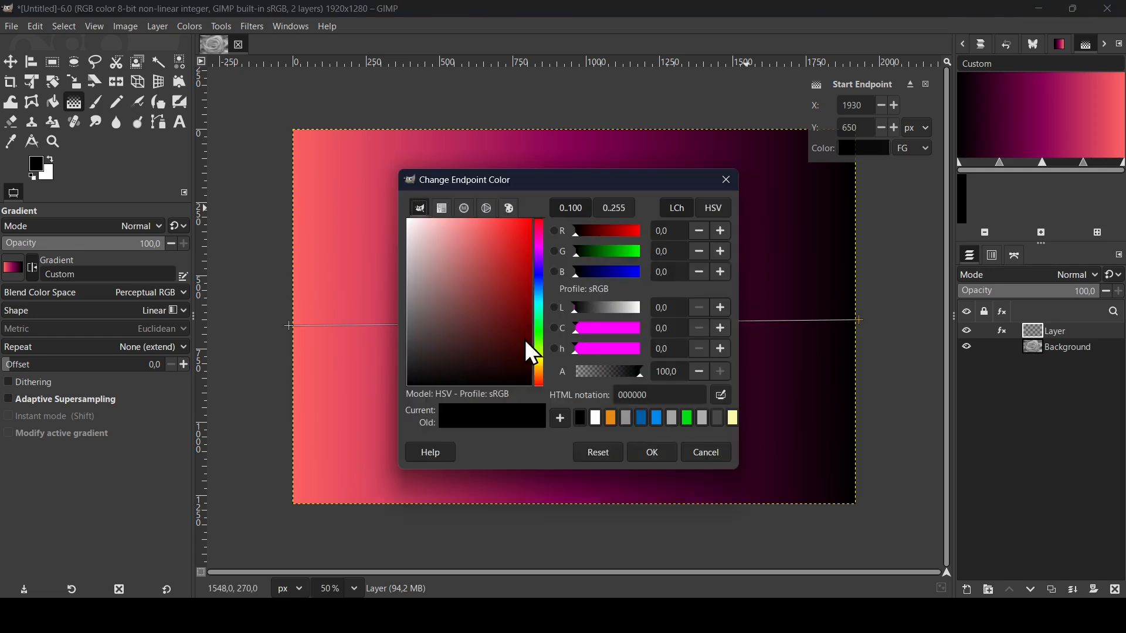
{"action": "left_click_drag", "start_coordinate": [524, 339], "coordinate": [537, 351]}
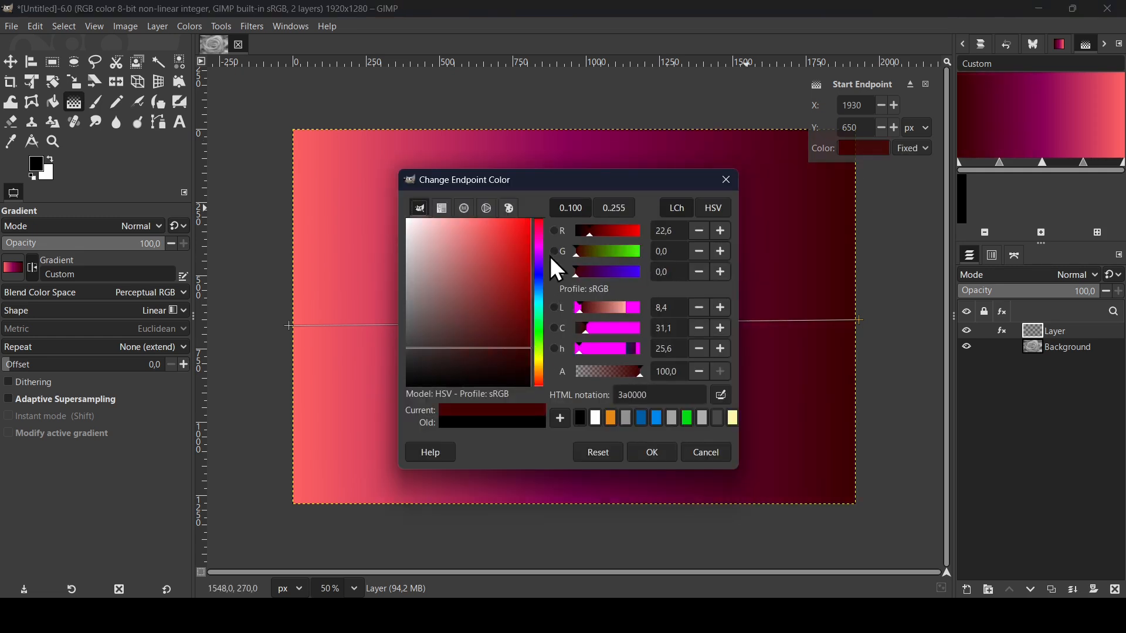
{"action": "left_click_drag", "start_coordinate": [539, 245], "coordinate": [540, 251]}
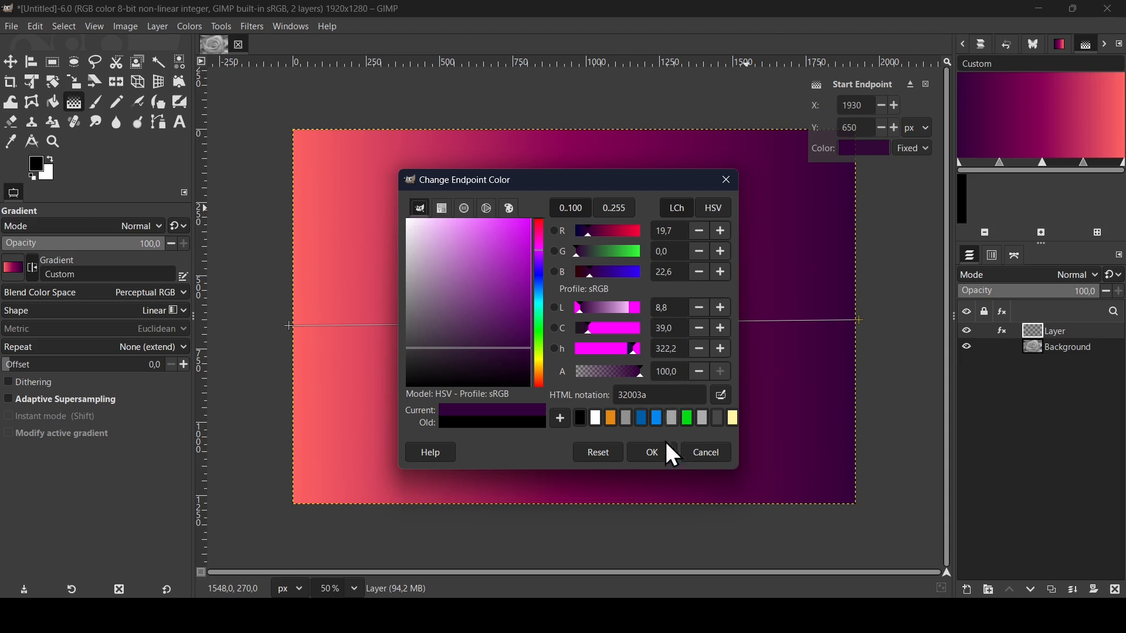
{"action": "left_click", "coordinate": [652, 454]}
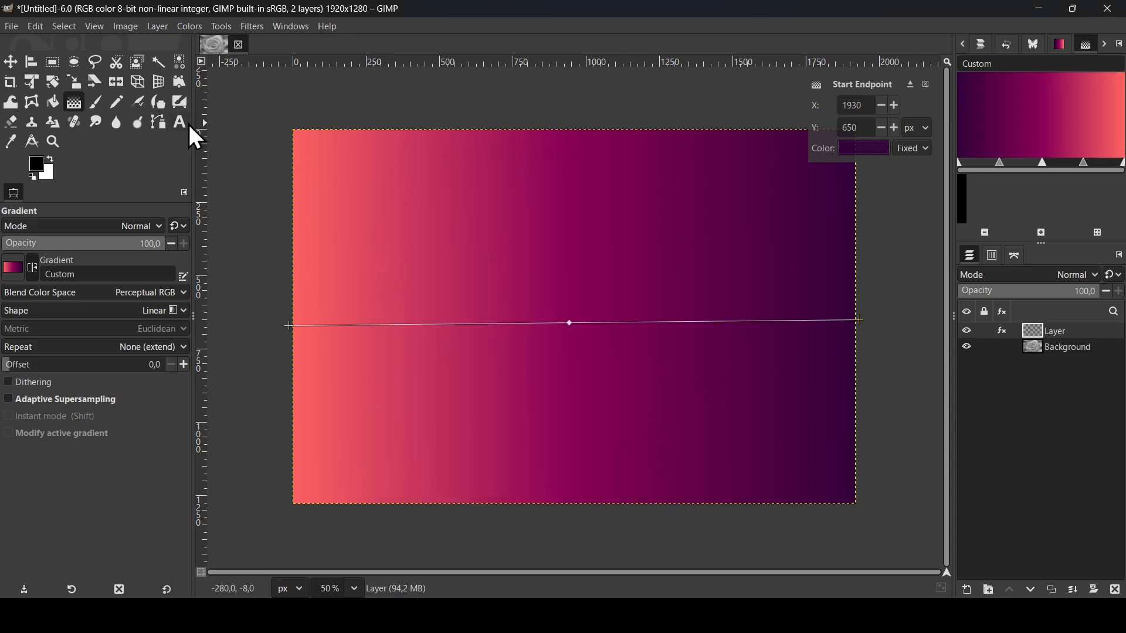
{"action": "left_click", "coordinate": [12, 63]}
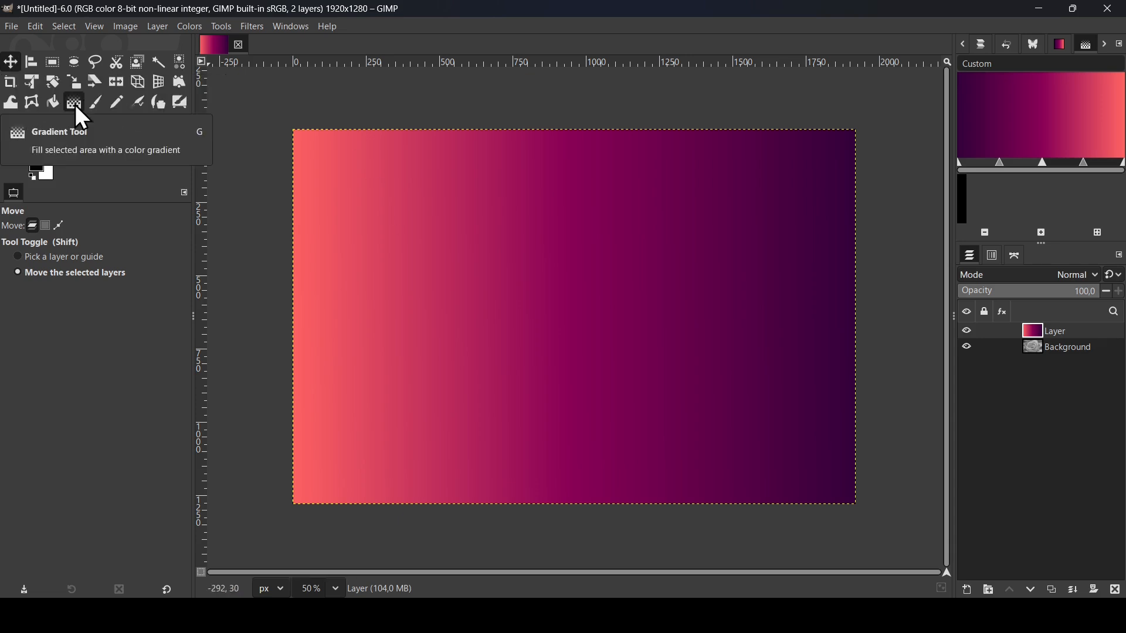
{"action": "left_click", "coordinate": [75, 105]}
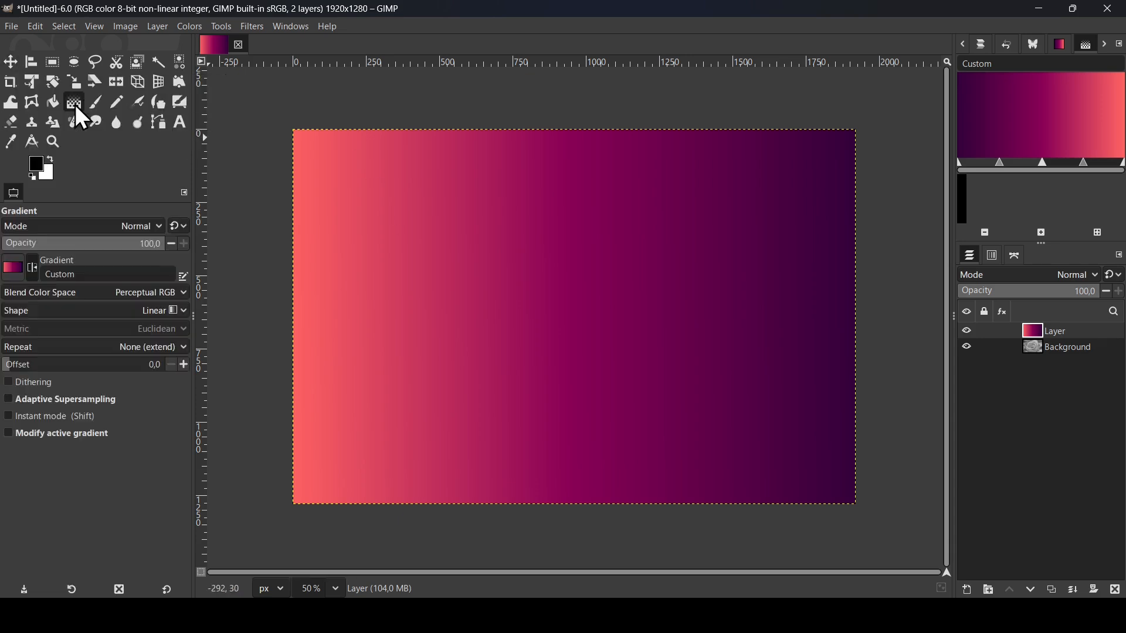
{"action": "left_click", "coordinate": [13, 270]}
{"action": "left_click", "coordinate": [462, 18]}
{"action": "left_click", "coordinate": [10, 61]}
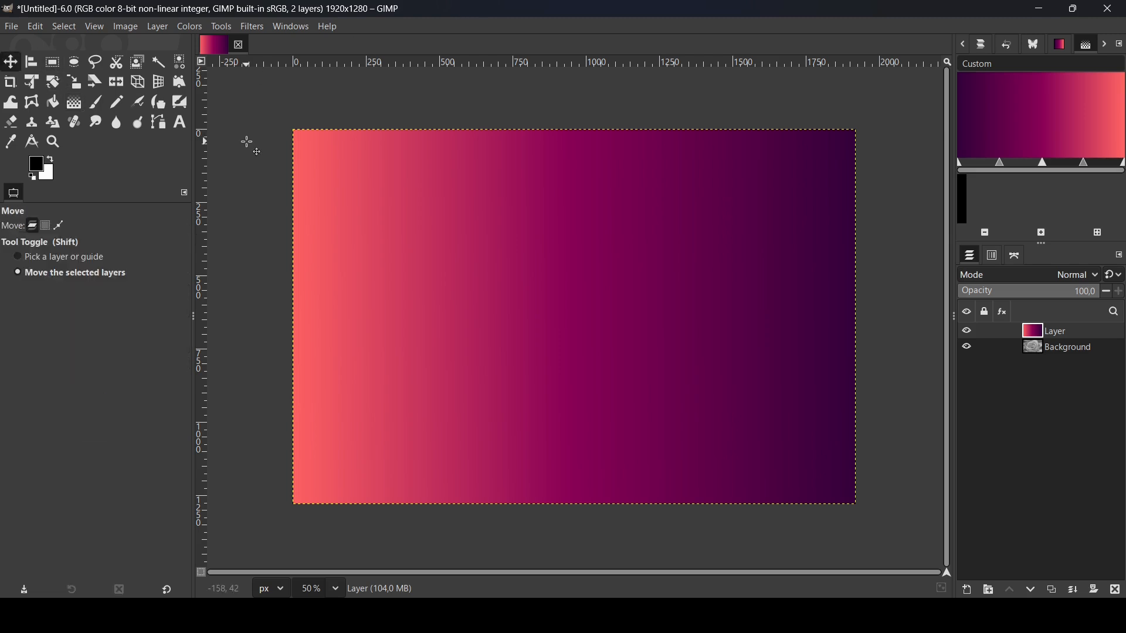
Step: Hide the gradient layer and apply Gradient Map to the Background layer using the custom gradient
{"action": "left_click", "coordinate": [967, 332]}
{"action": "left_click", "coordinate": [1043, 348]}
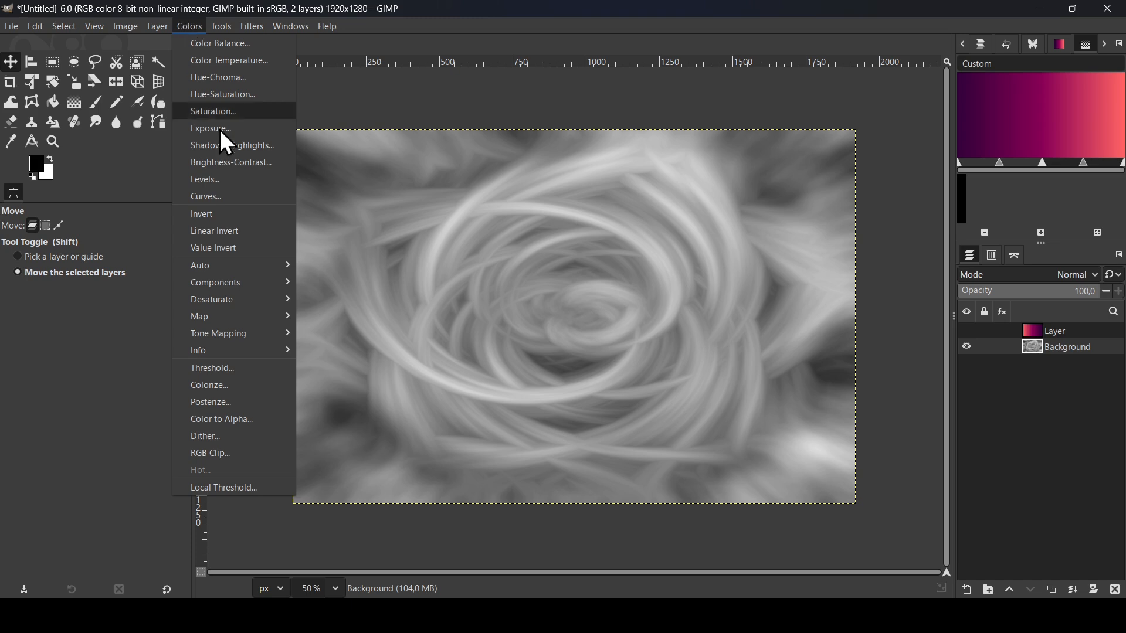
{"action": "mouse_move", "coordinate": [227, 320]}
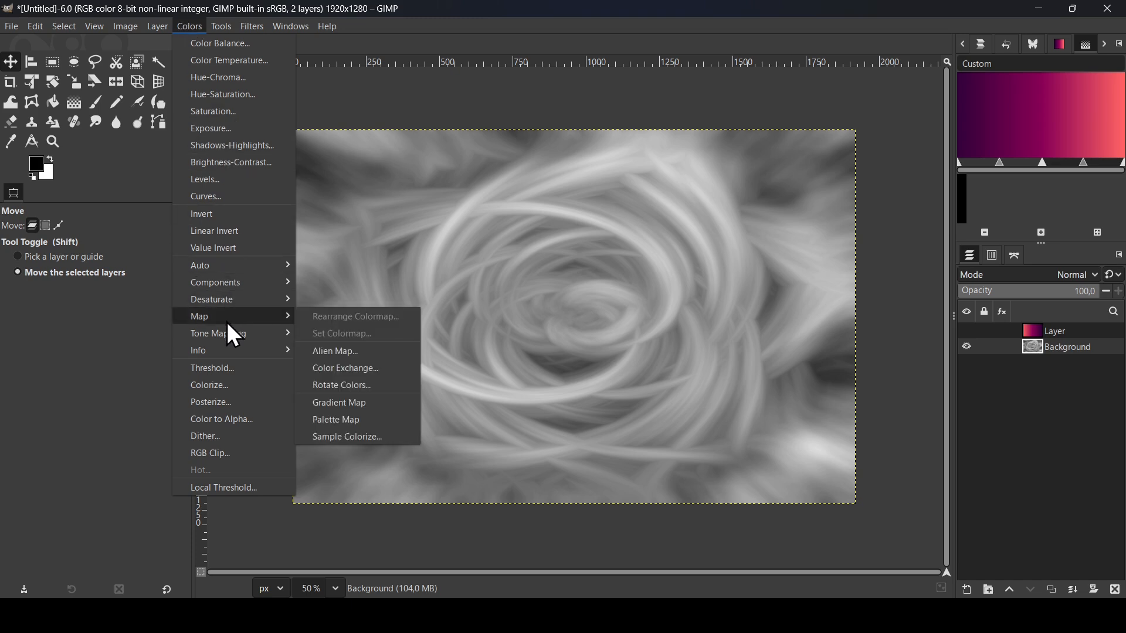
{"action": "left_click", "coordinate": [389, 402]}
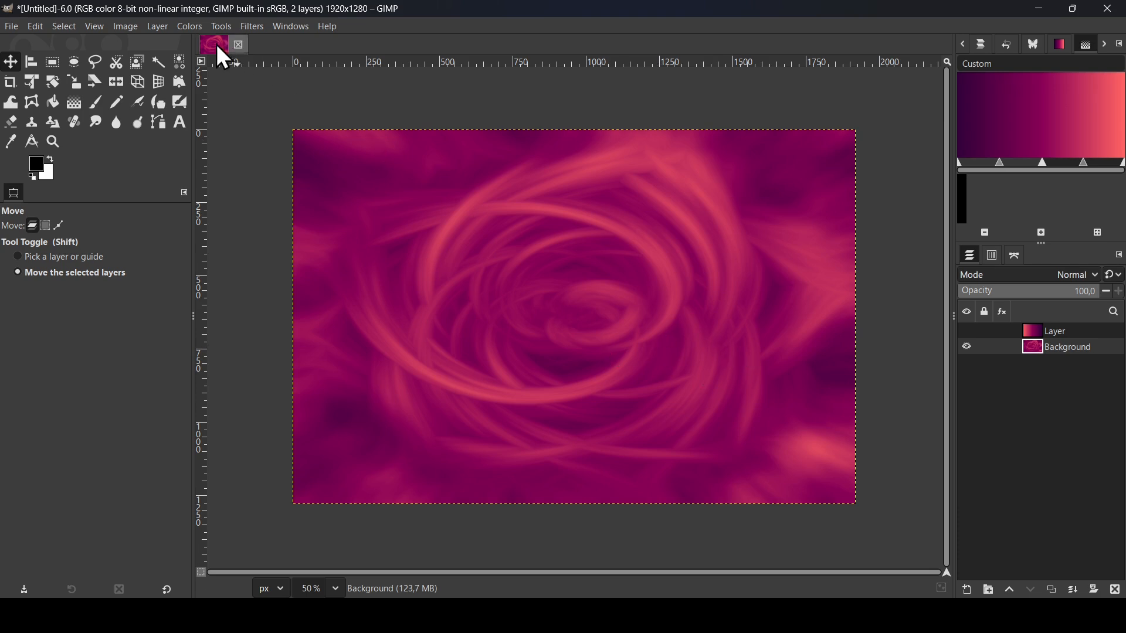
Step: Apply Curves to Background's Value channel, moving the black point to input 63, white point to 233, adding a lowered shadow point and one at 174, 176
{"action": "left_click", "coordinate": [193, 26]}
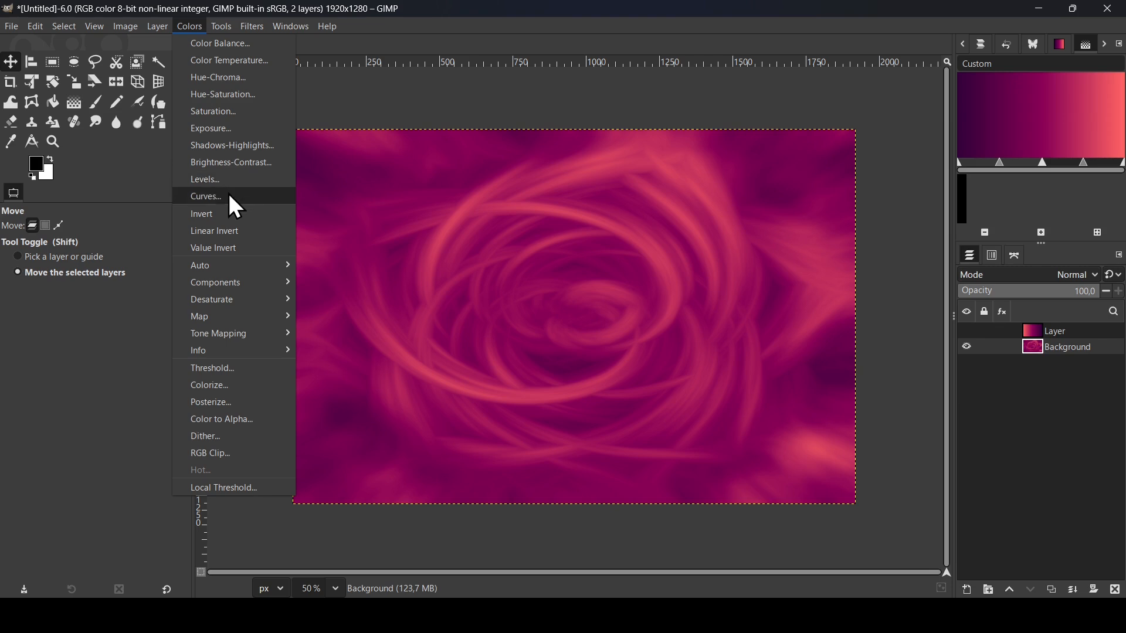
{"action": "left_click", "coordinate": [244, 200]}
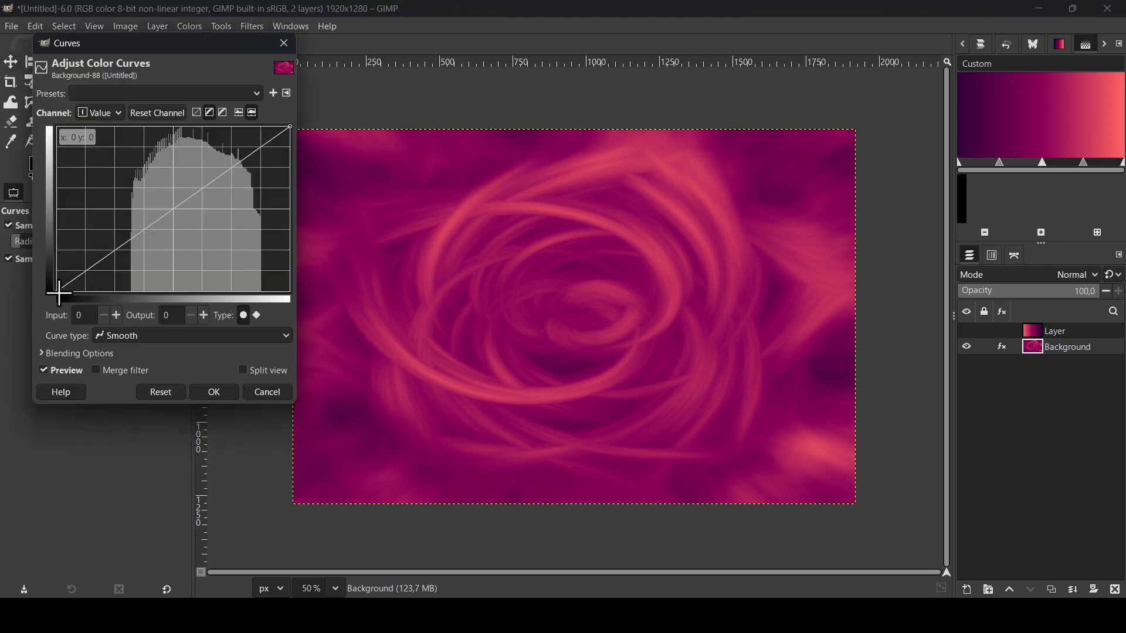
{"action": "left_click_drag", "start_coordinate": [59, 293], "coordinate": [104, 297]}
{"action": "left_click_drag", "start_coordinate": [290, 127], "coordinate": [272, 125]}
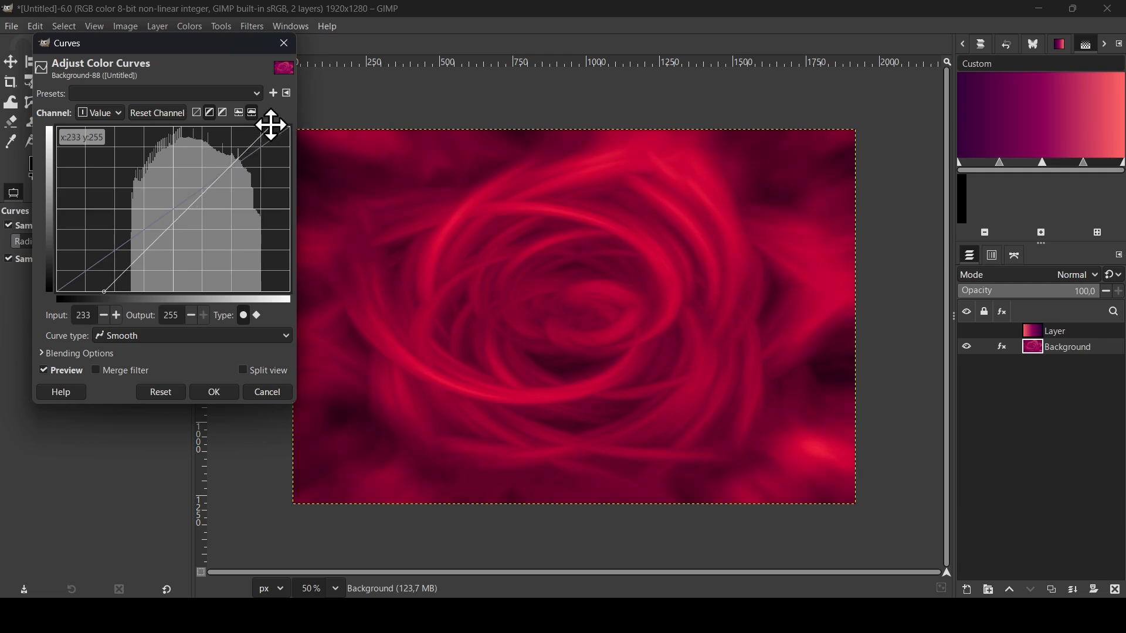
{"action": "left_click_drag", "start_coordinate": [98, 292], "coordinate": [111, 290]}
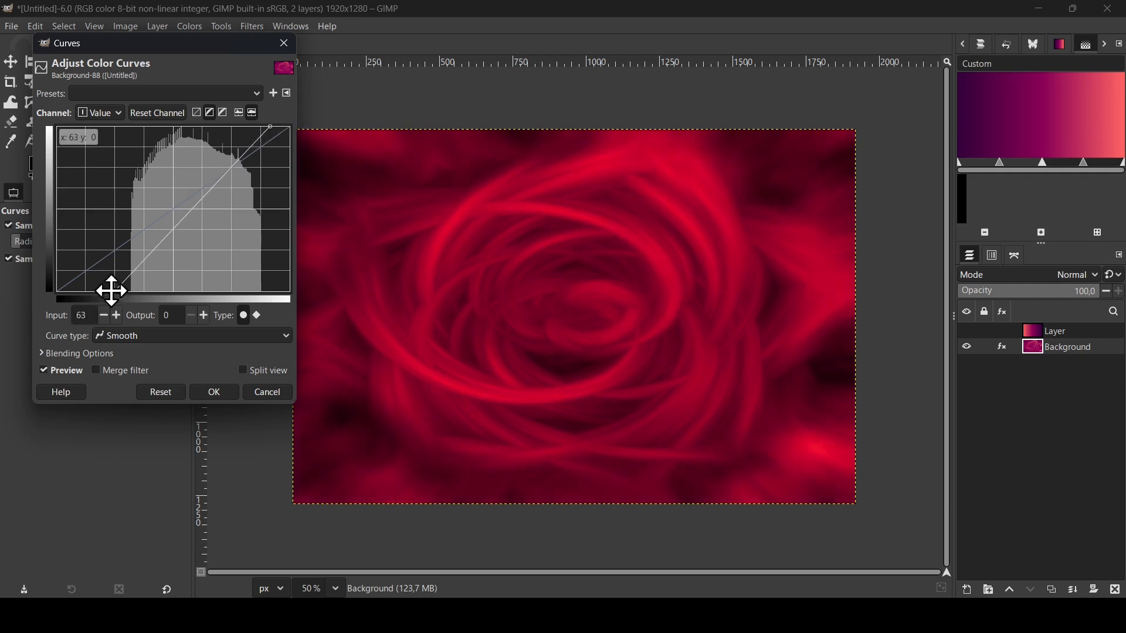
{"action": "left_click", "coordinate": [212, 182]}
{"action": "left_click", "coordinate": [151, 261]}
{"action": "left_click_drag", "start_coordinate": [212, 181], "coordinate": [214, 178]}
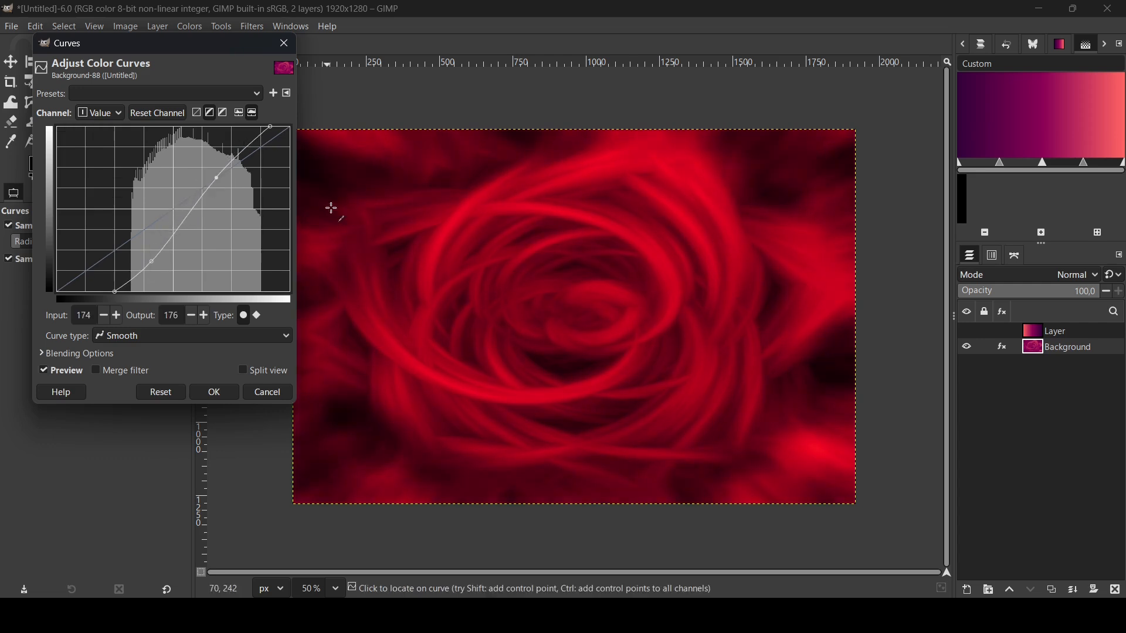
{"action": "left_click", "coordinate": [215, 392]}
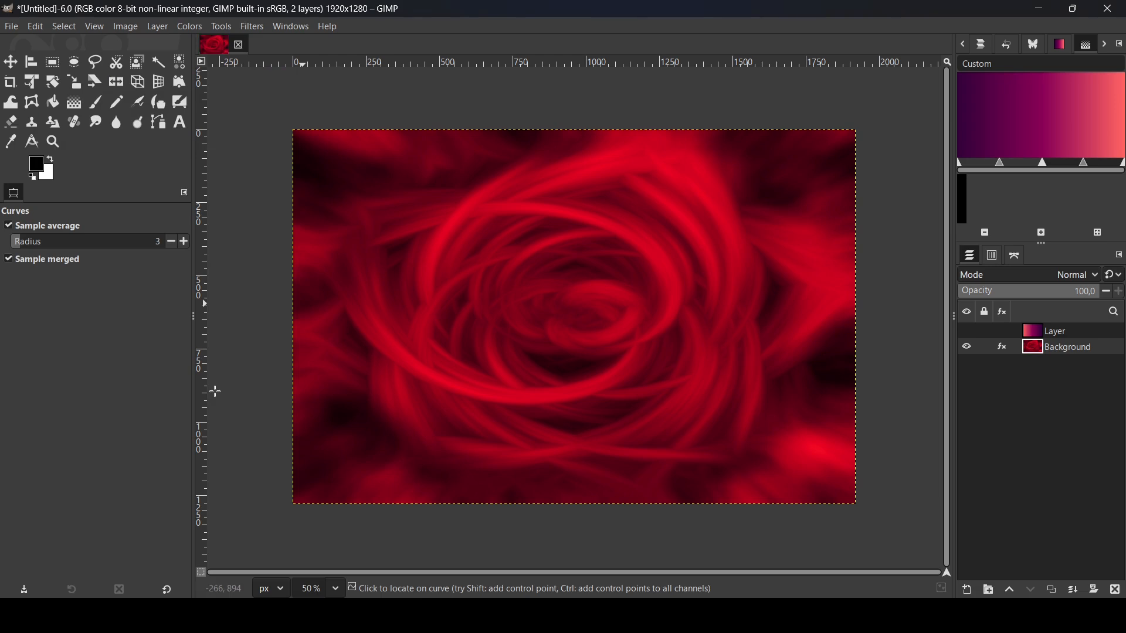
Step: Try Hue-Saturation on the Background layer with hue -57.5, lightness 2.5 and saturation 41.8, and reset the values
{"action": "left_click", "coordinate": [192, 27]}
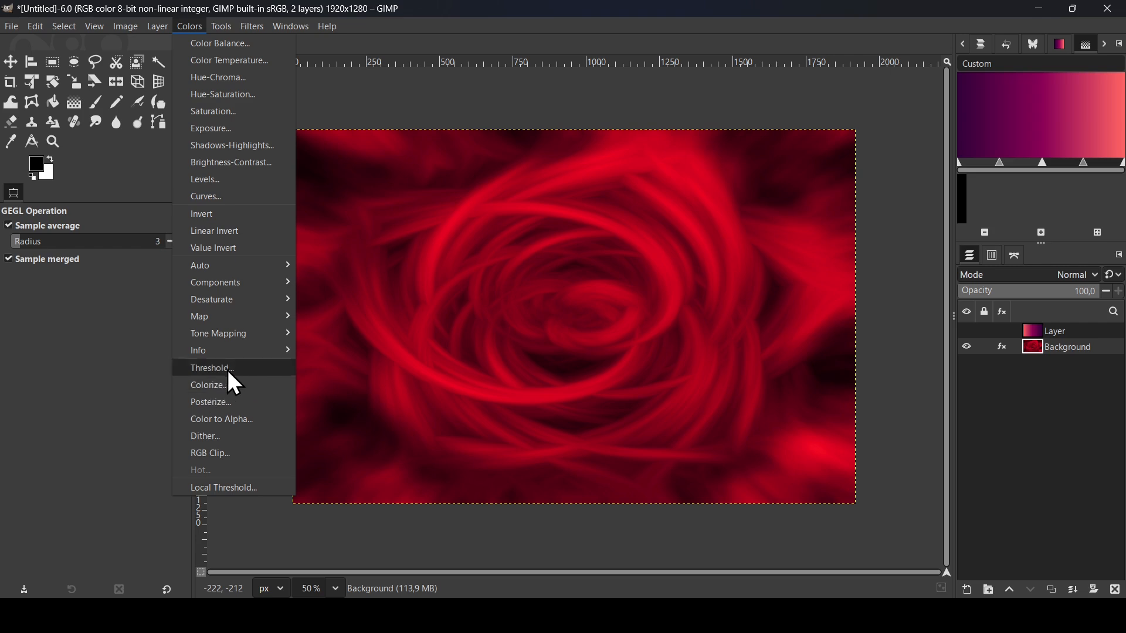
{"action": "left_click", "coordinate": [250, 97]}
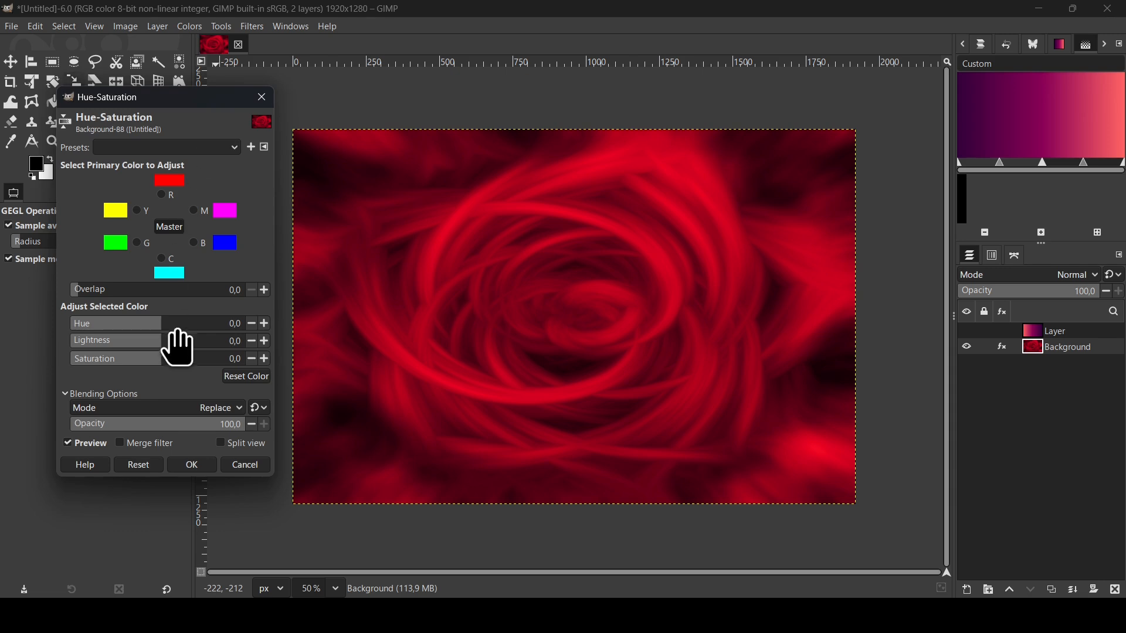
{"action": "left_click_drag", "start_coordinate": [149, 332], "coordinate": [134, 326]}
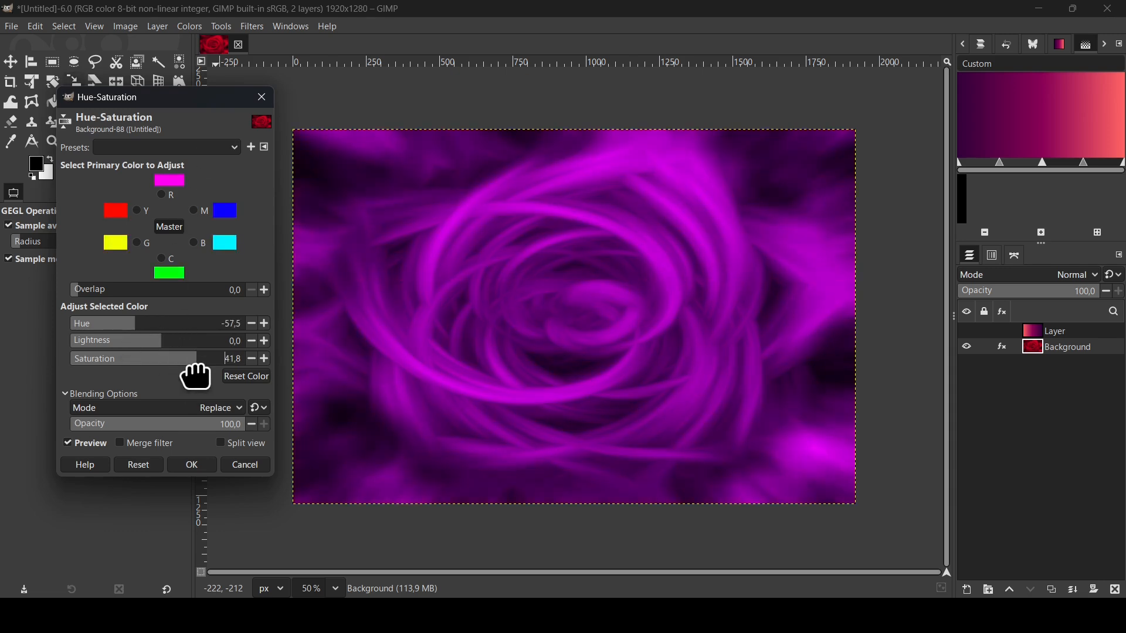
{"action": "left_click_drag", "start_coordinate": [139, 347], "coordinate": [163, 349]}
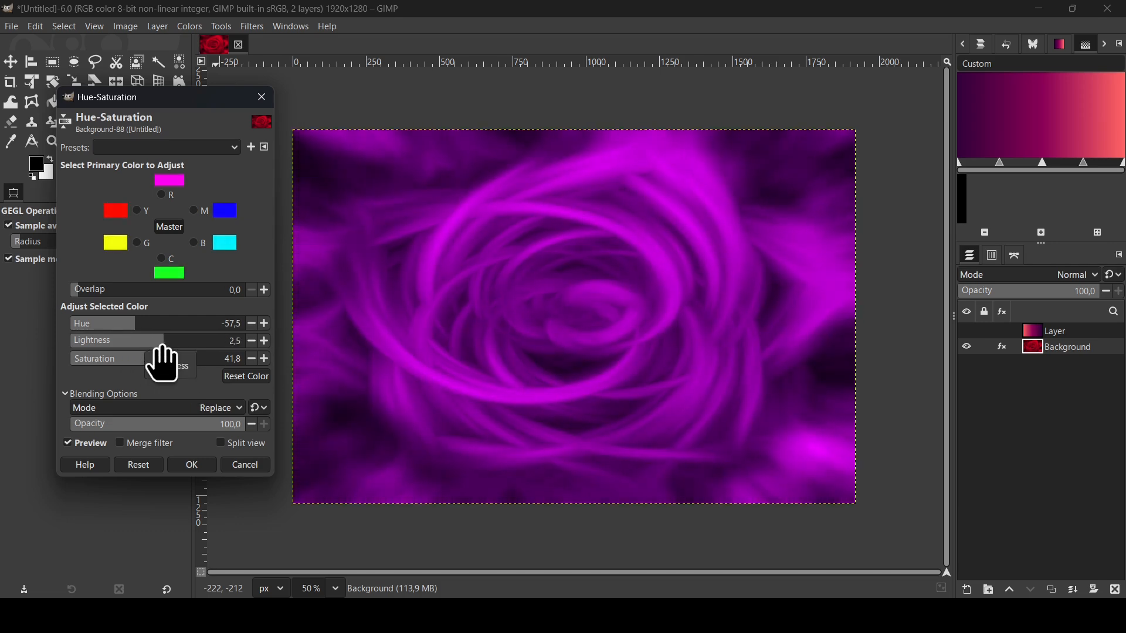
{"action": "left_click", "coordinate": [138, 465]}
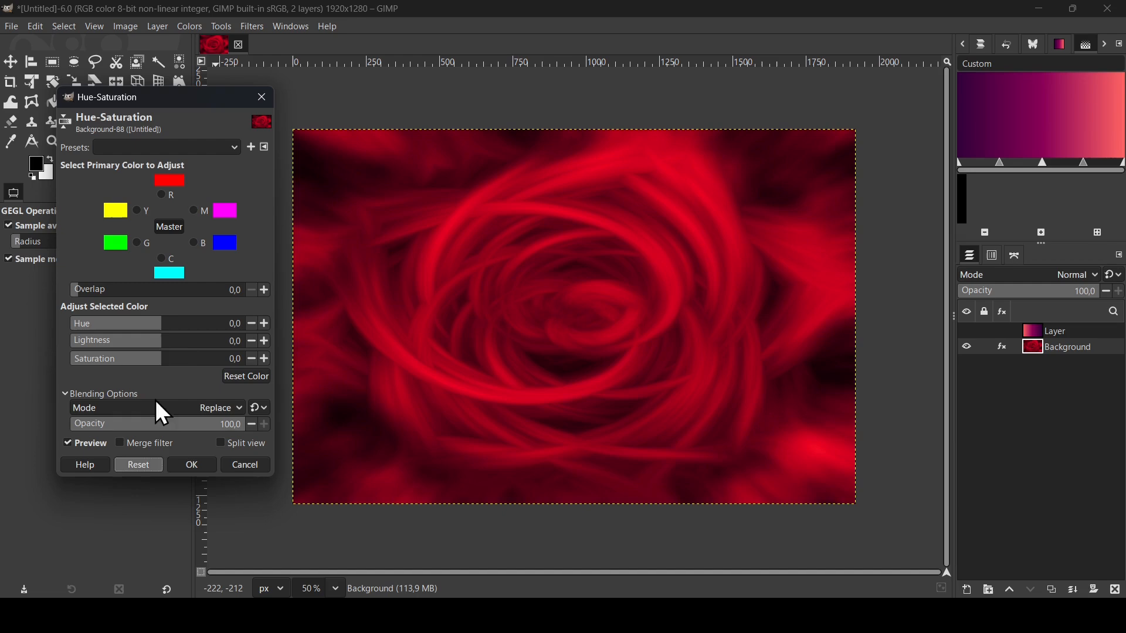
Step: Apply Hue-Saturation to the Background layer with hue 65.1 and saturation 43.9
{"action": "left_click", "coordinate": [180, 327]}
{"action": "left_click_drag", "start_coordinate": [179, 334], "coordinate": [239, 334]}
{"action": "left_click_drag", "start_coordinate": [136, 329], "coordinate": [184, 328]}
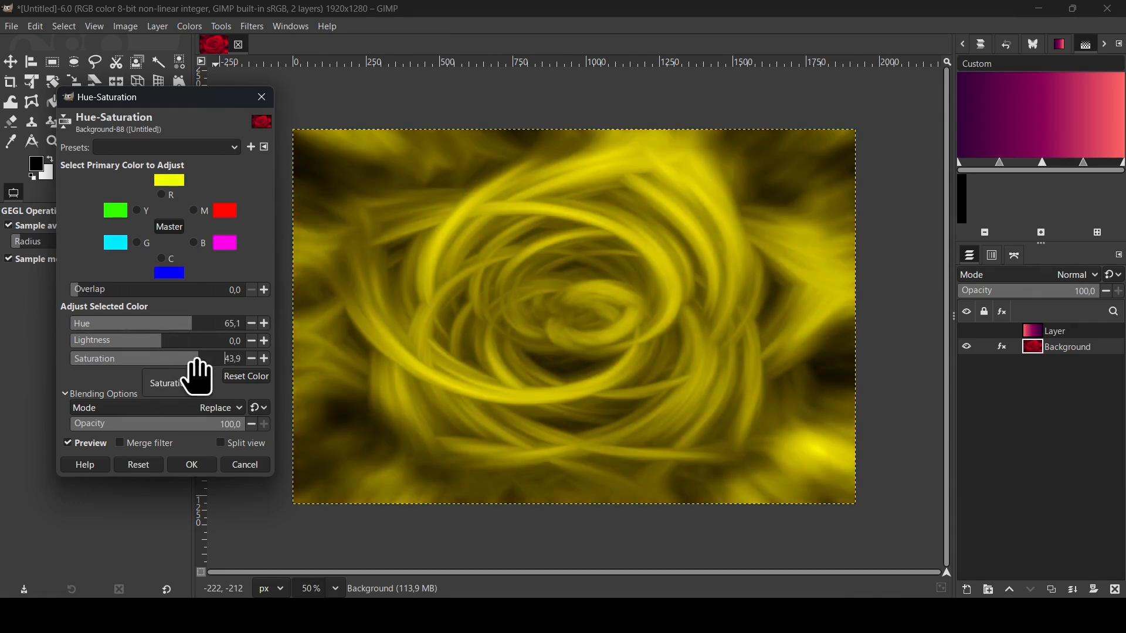
{"action": "left_click", "coordinate": [203, 464]}
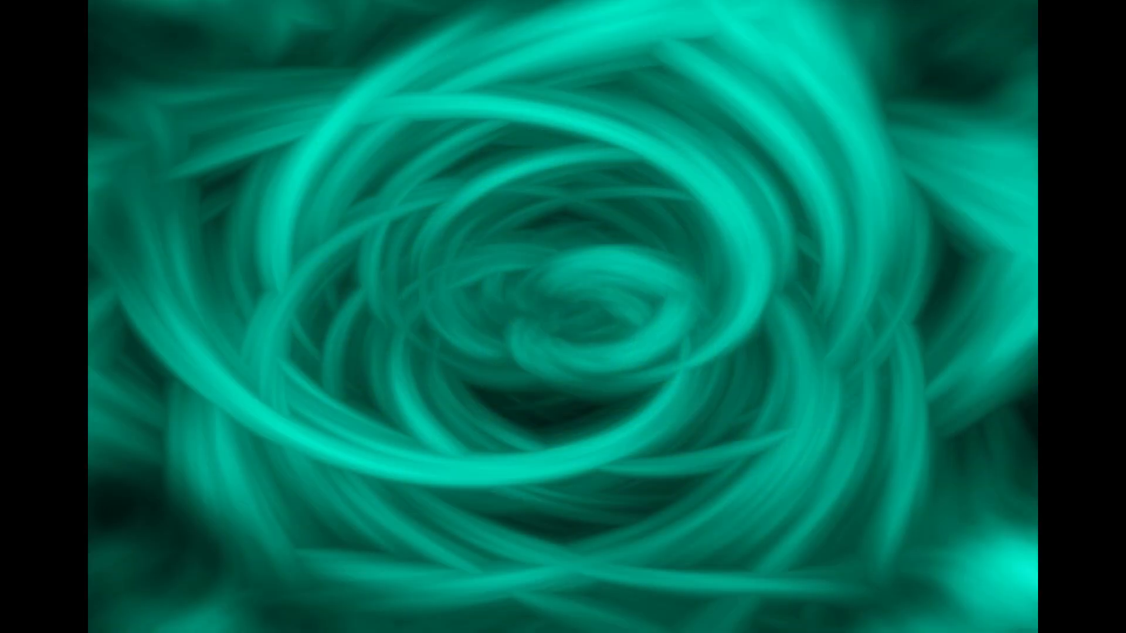